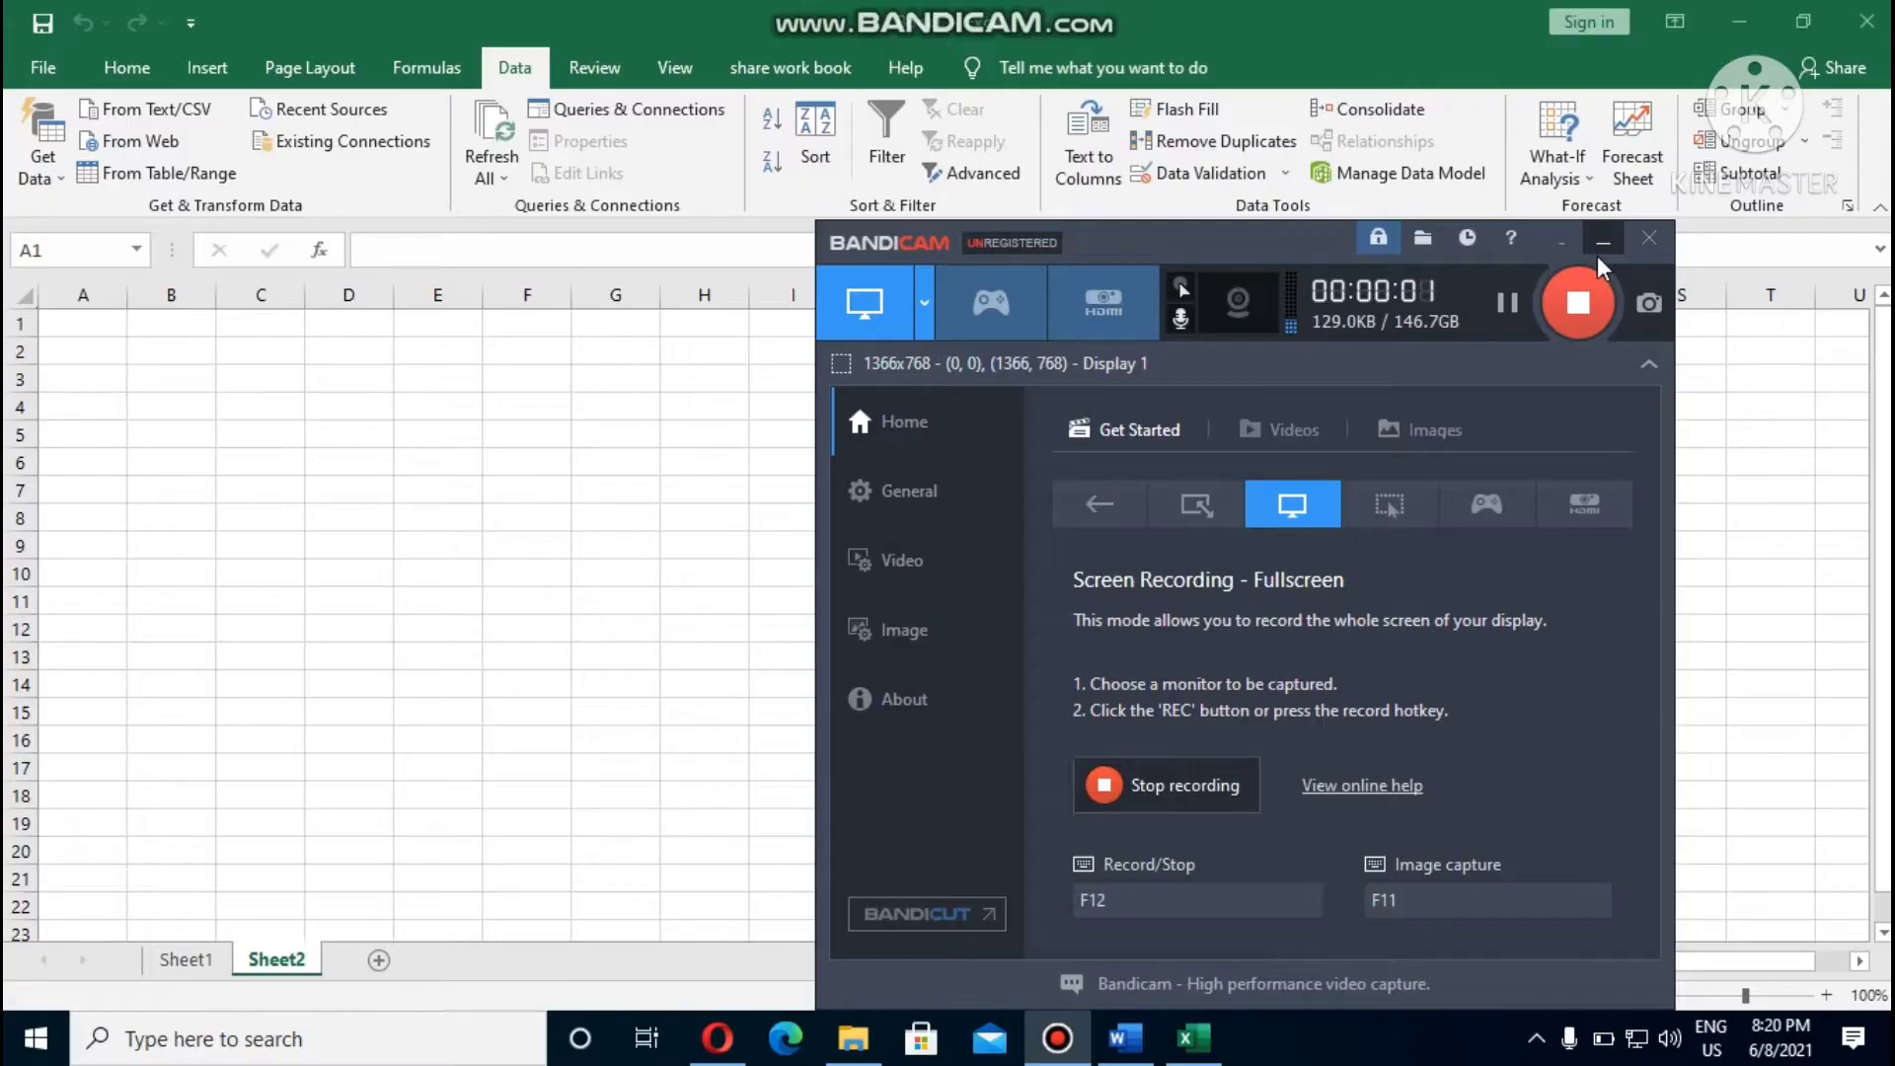
Save the Word document to the Desktop as Plain Text, accepting the default Windows encoding.
click(1603, 239)
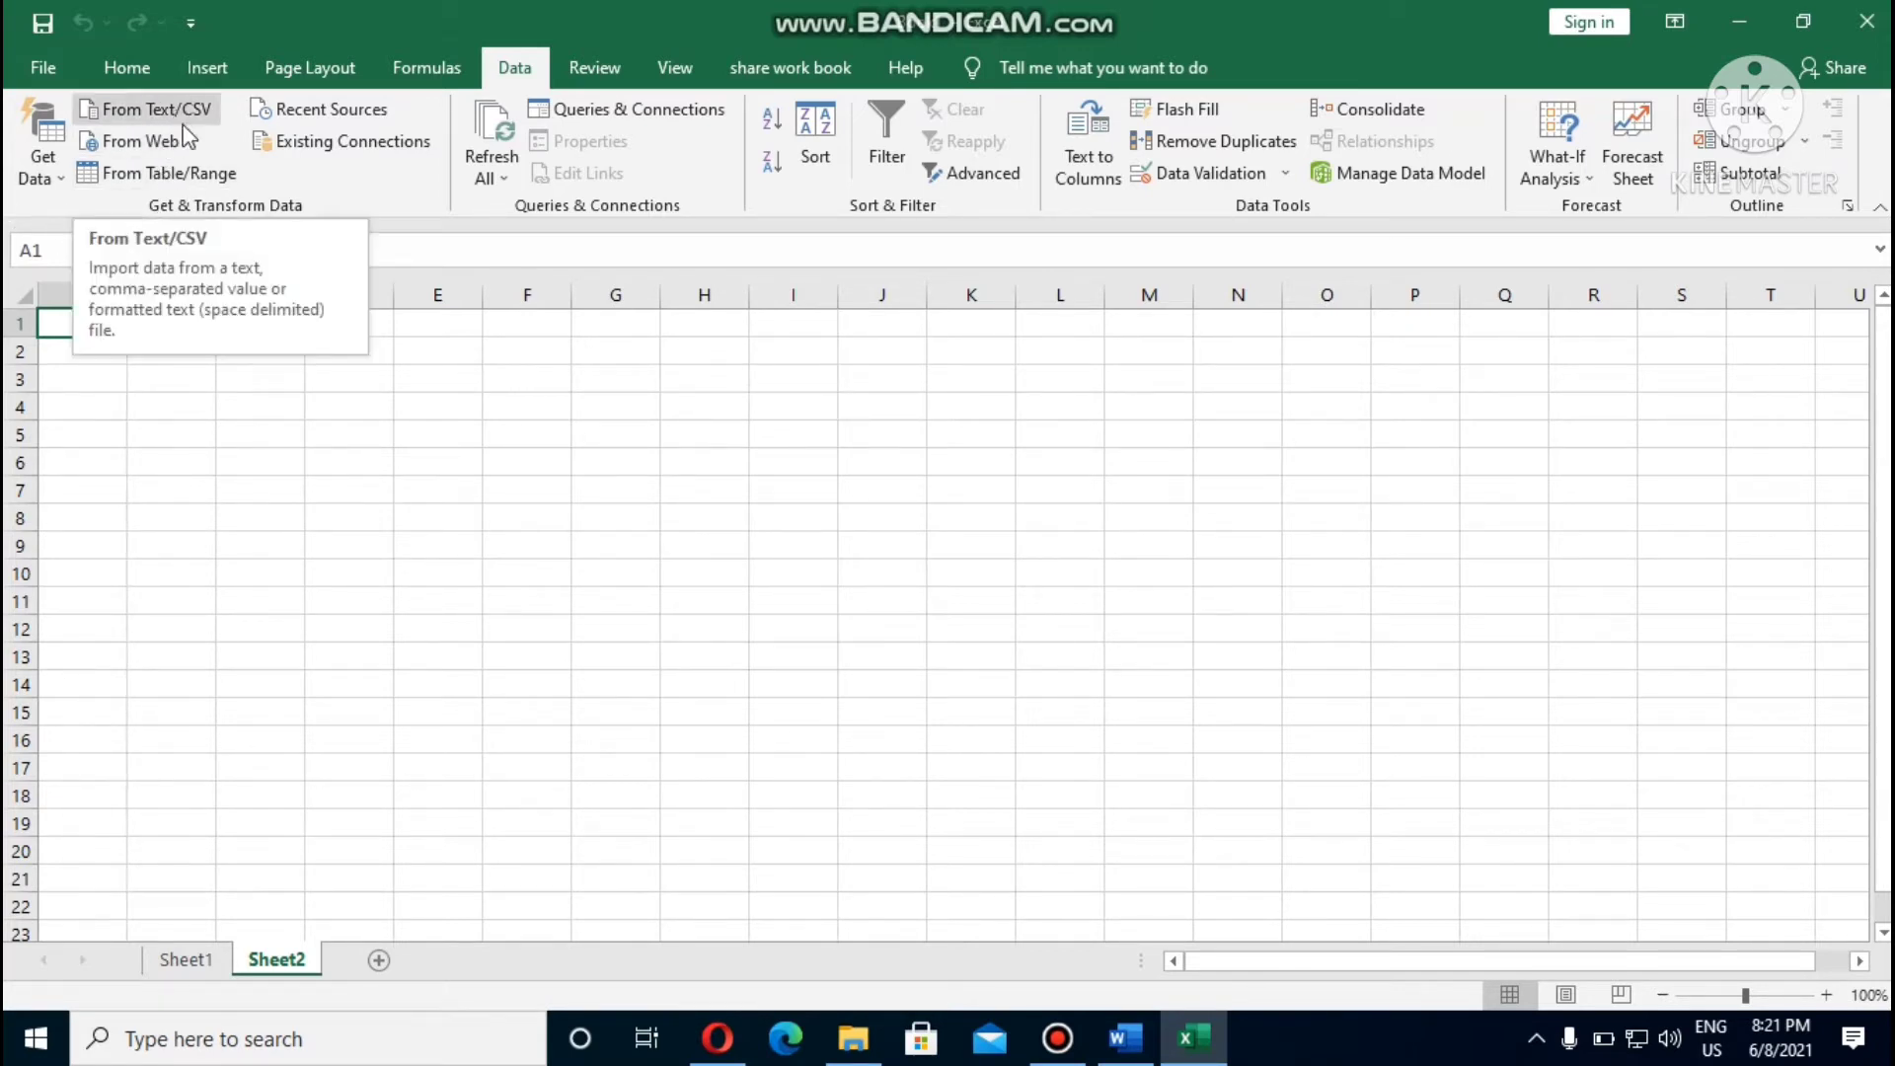
mouse_move(1121, 1039)
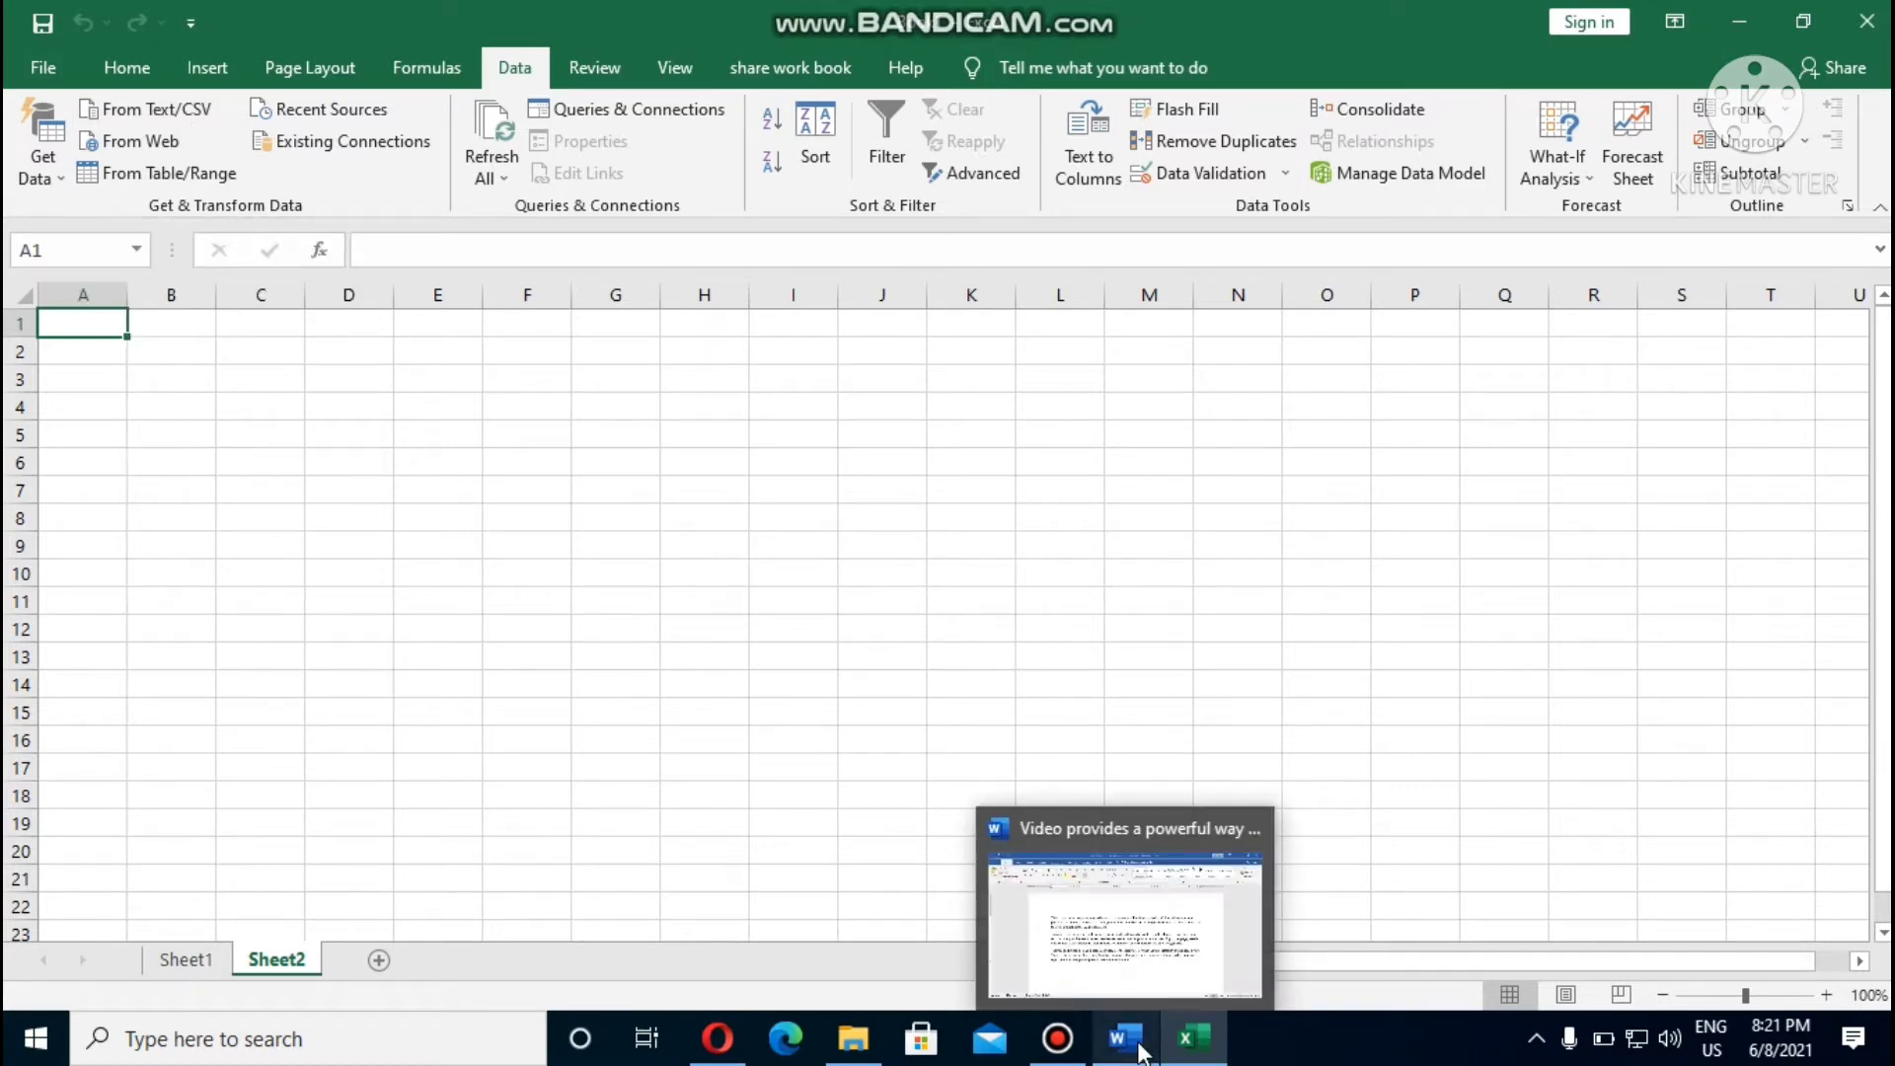
click(1083, 949)
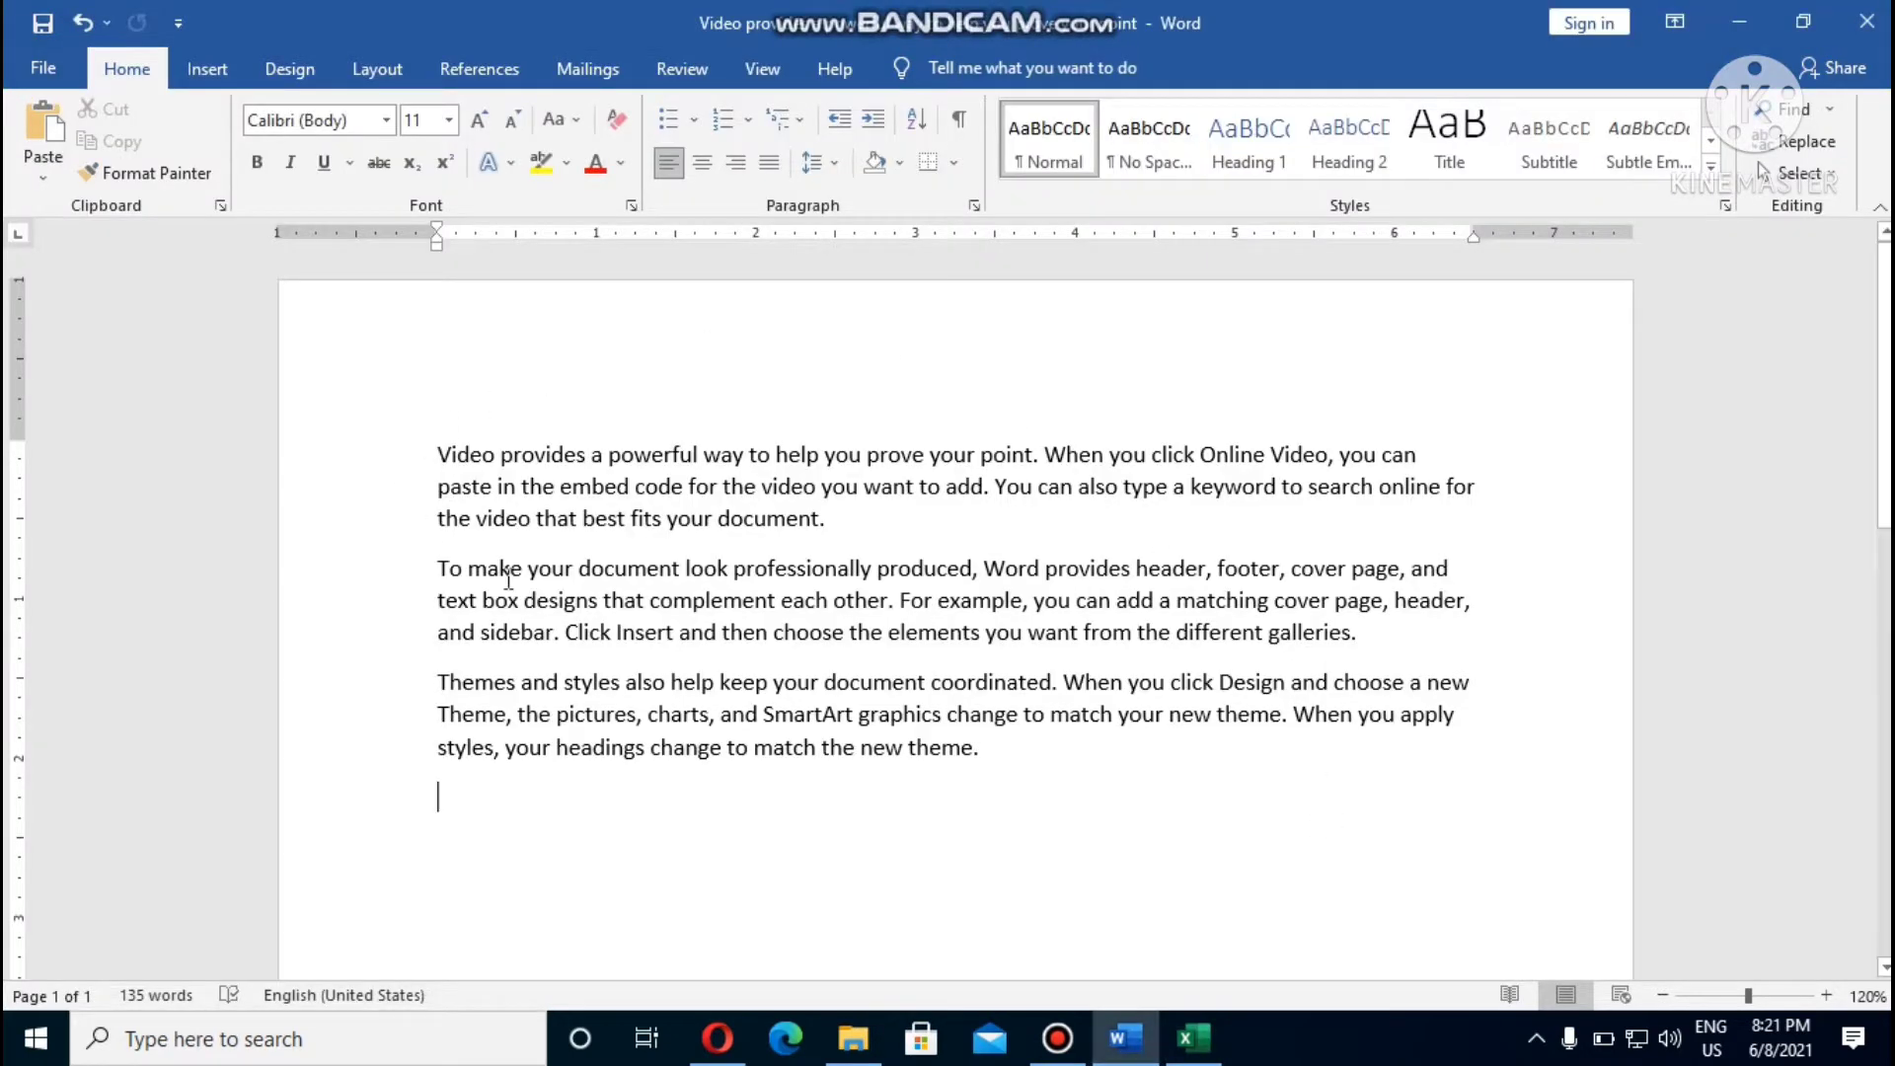
click(30, 65)
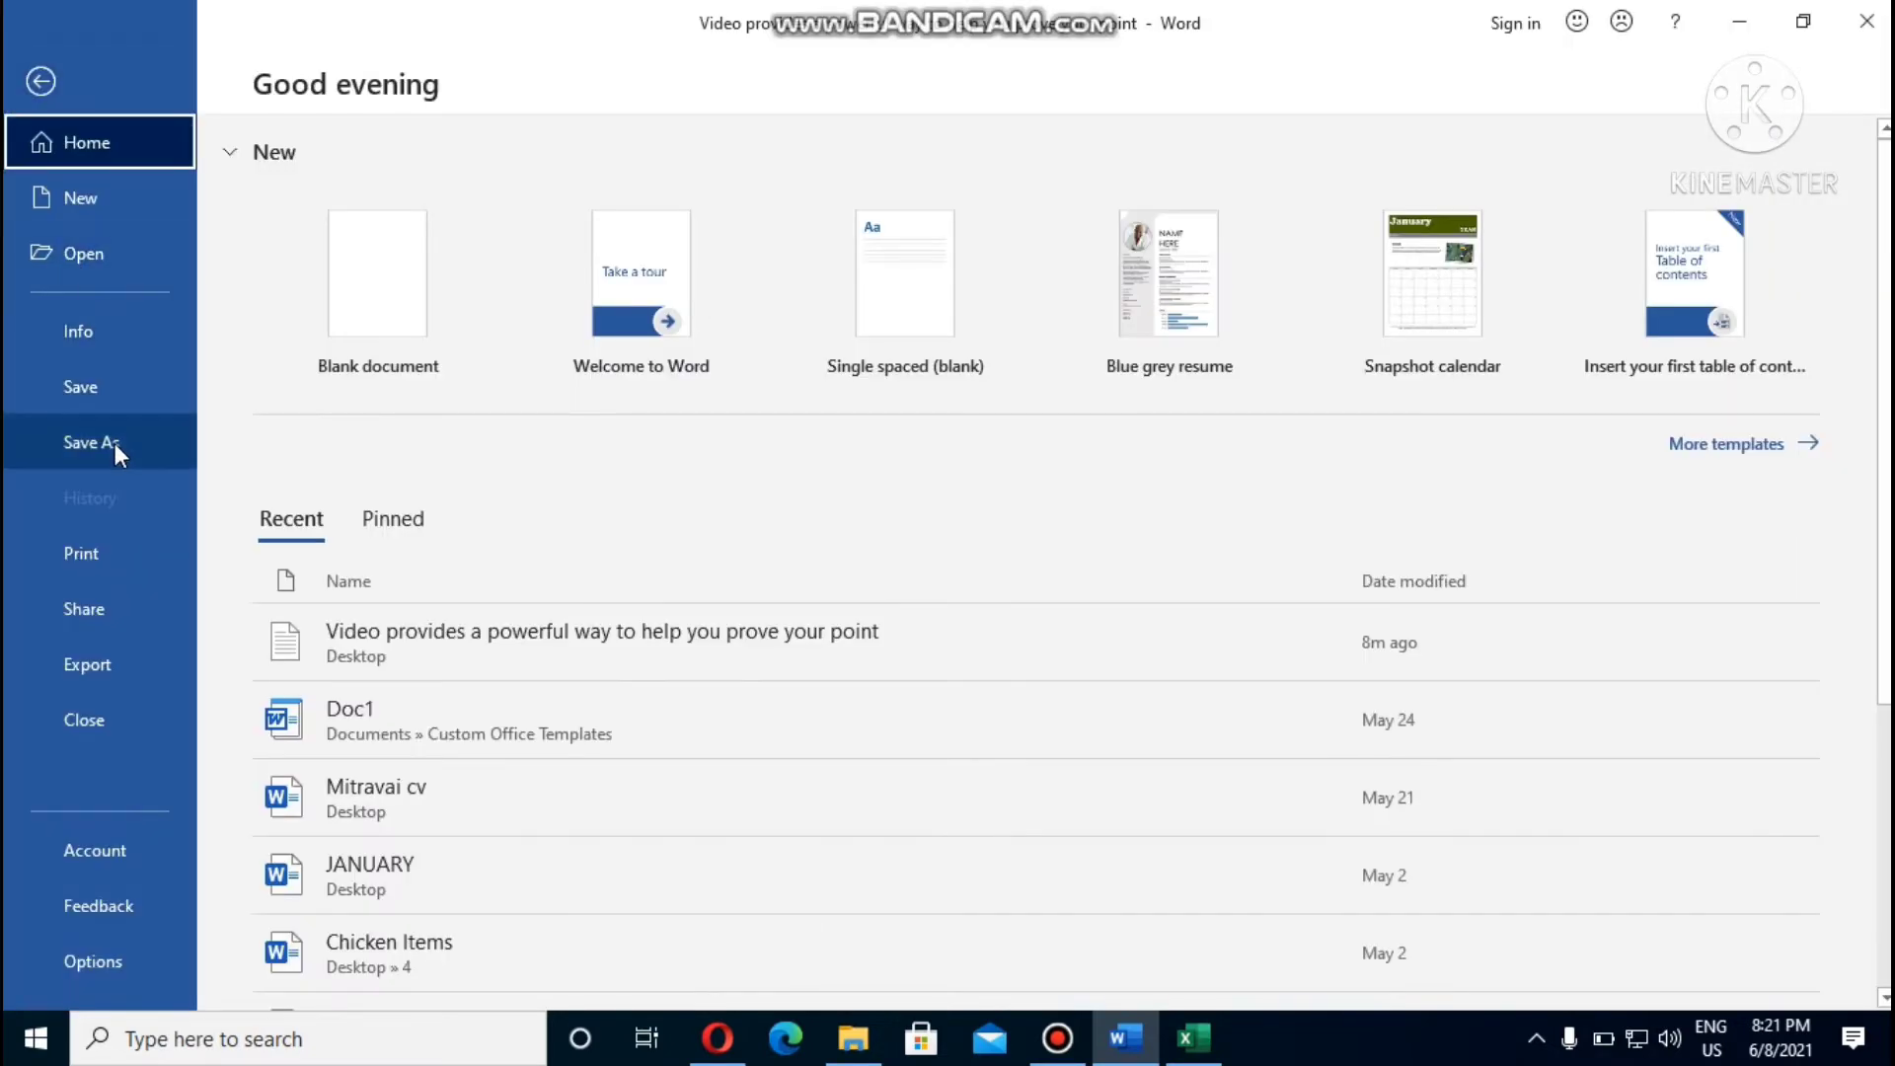
click(114, 442)
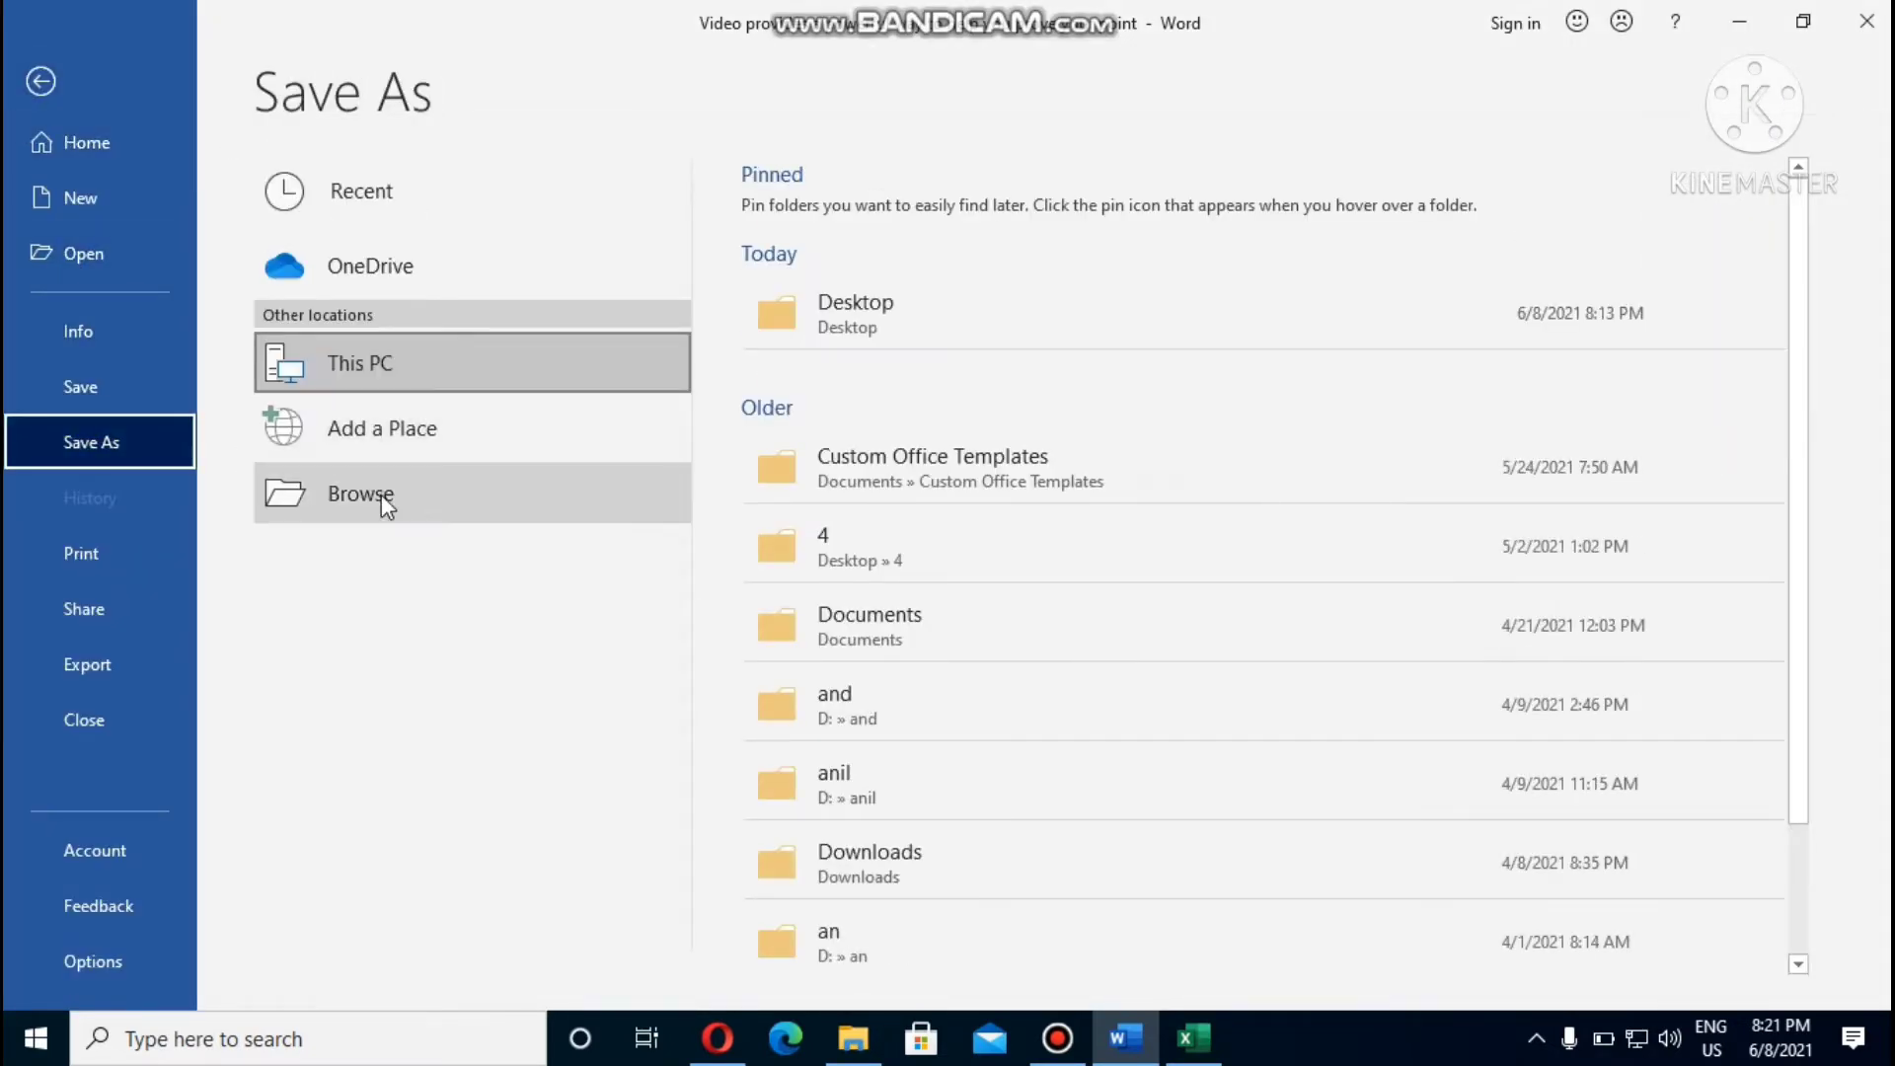
click(381, 495)
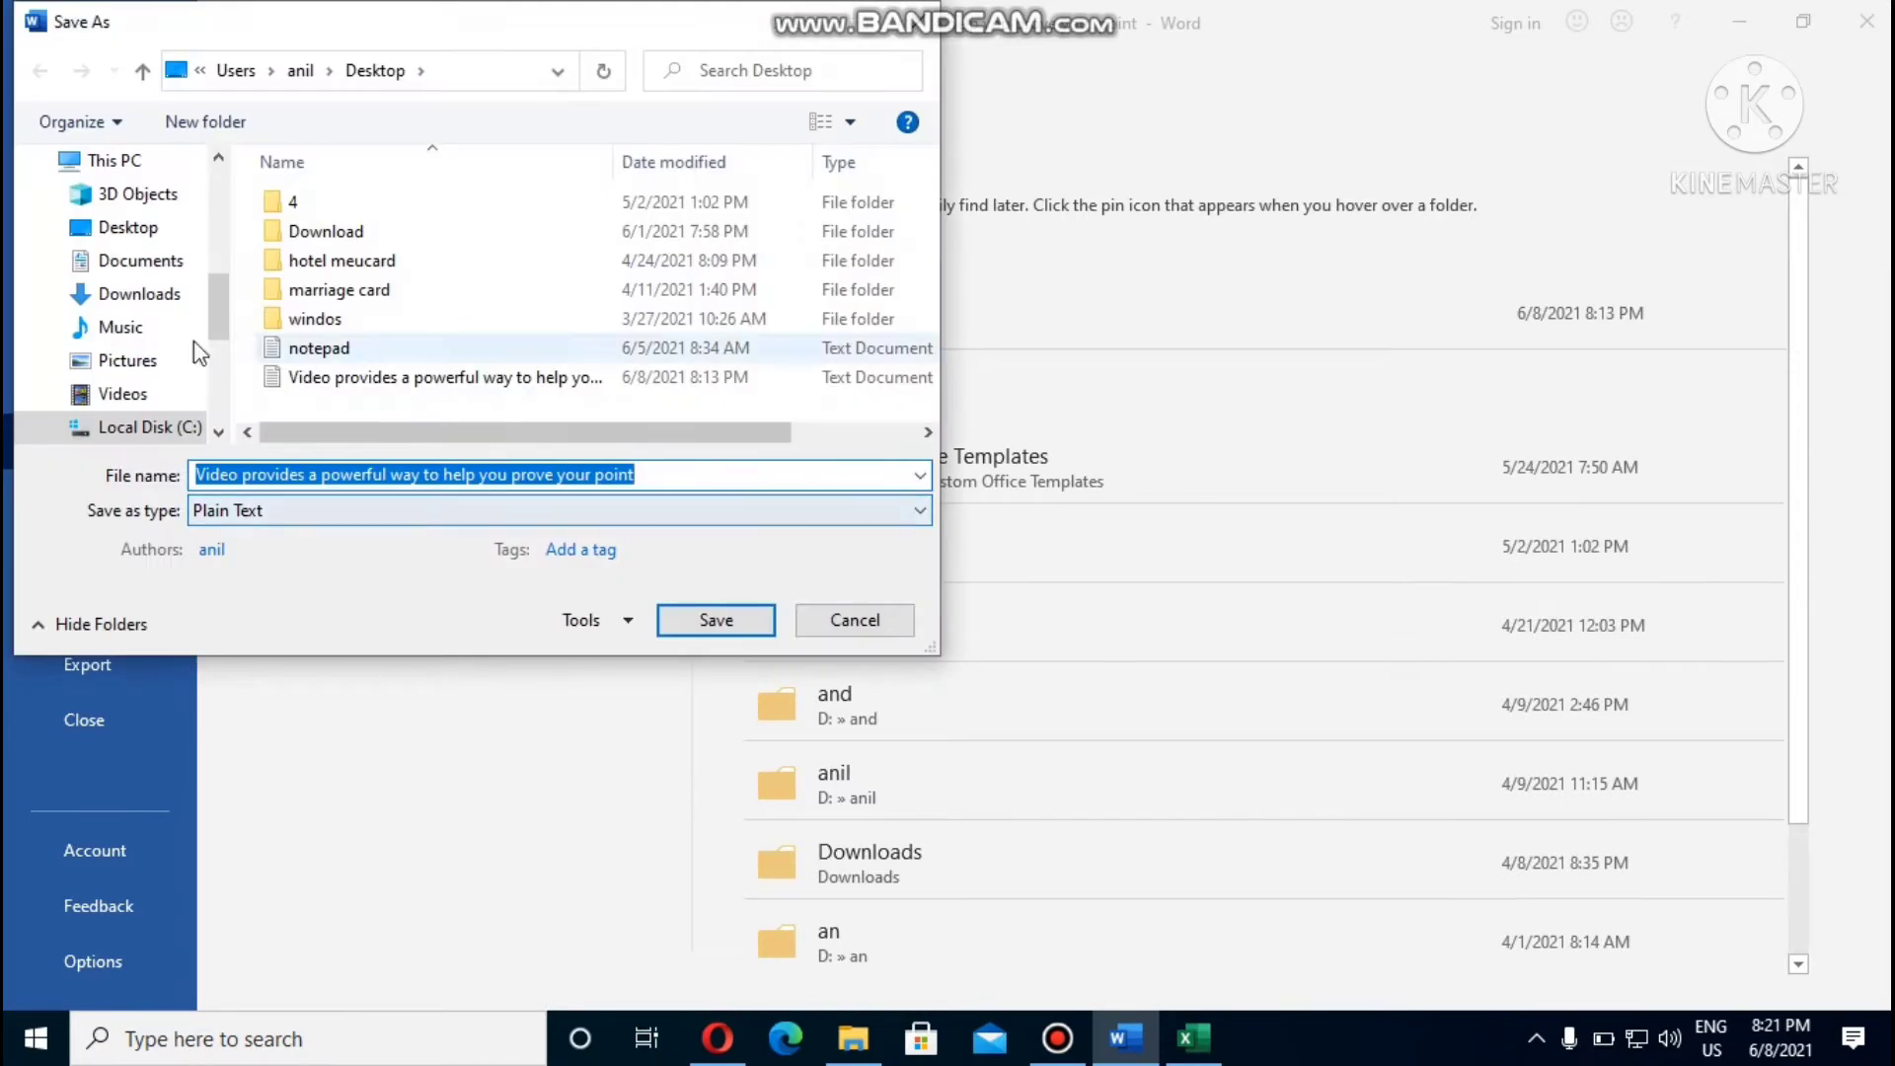
click(134, 230)
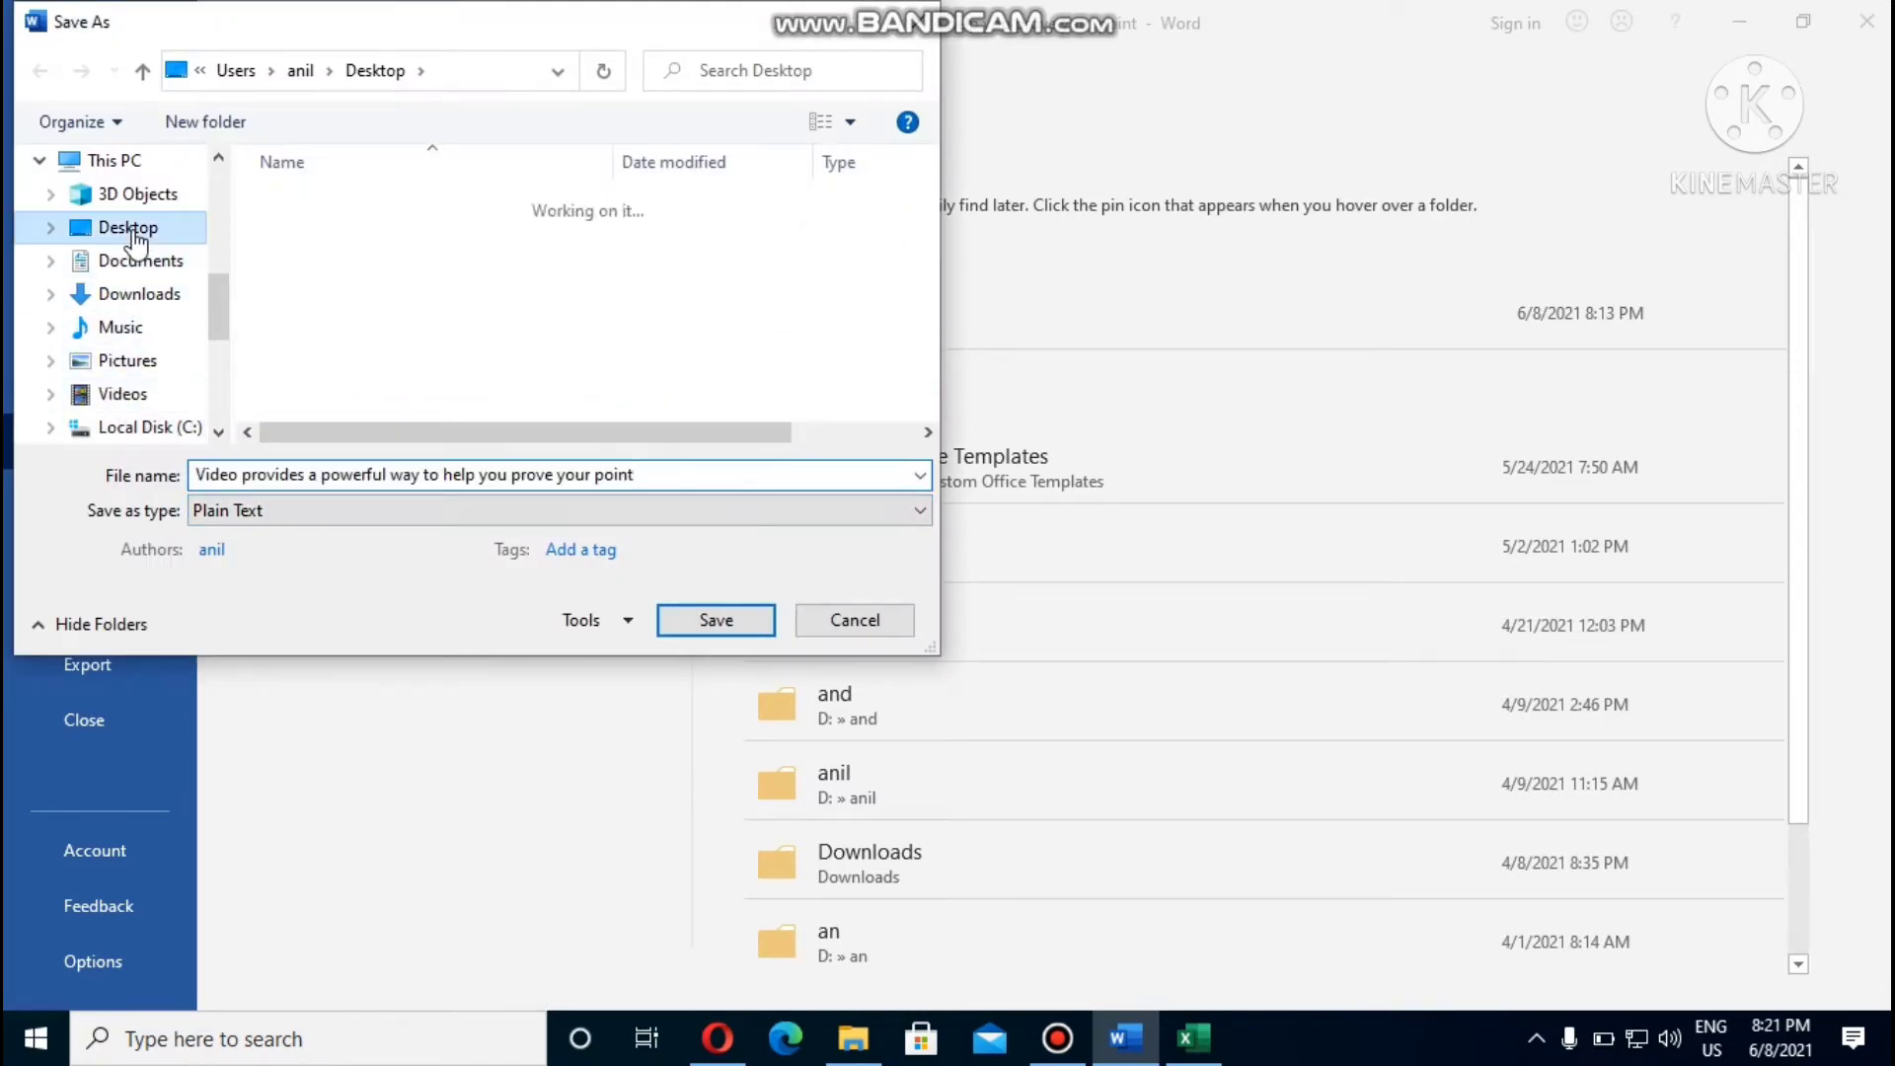
click(746, 626)
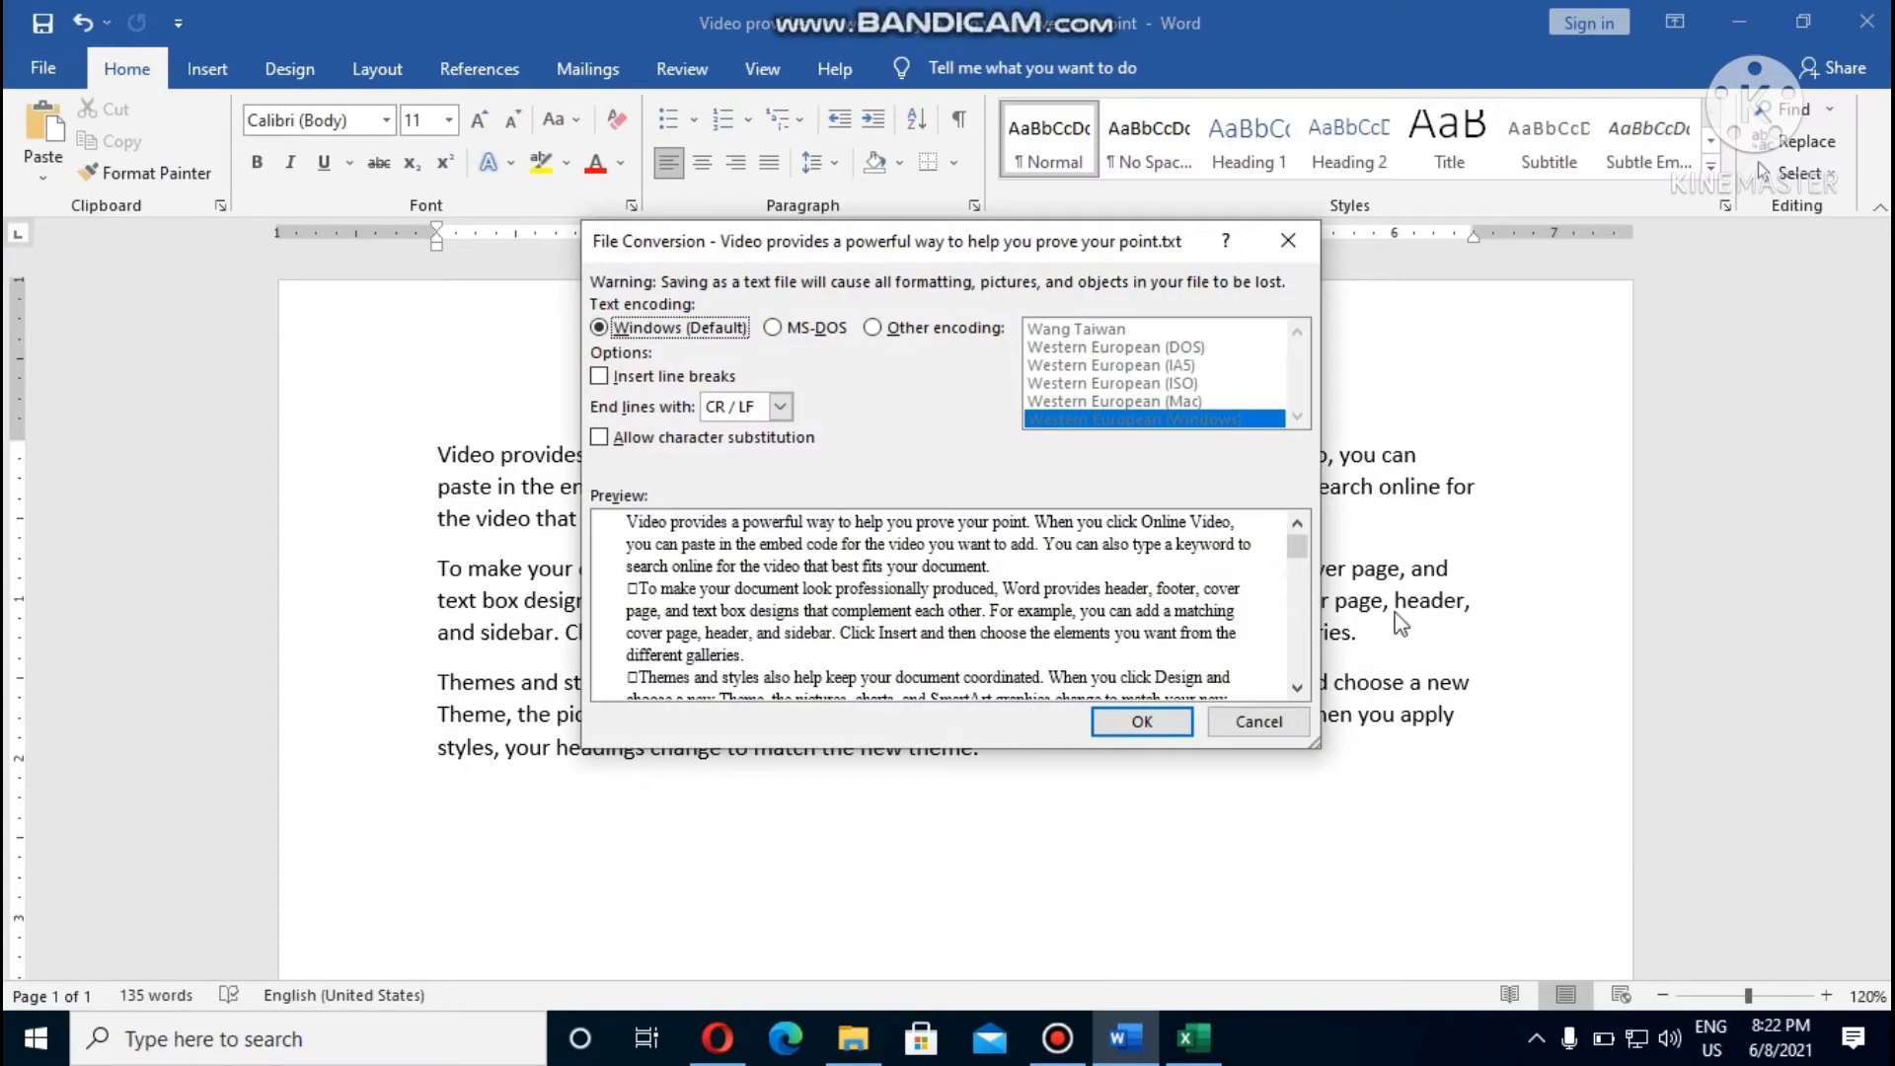
click(600, 438)
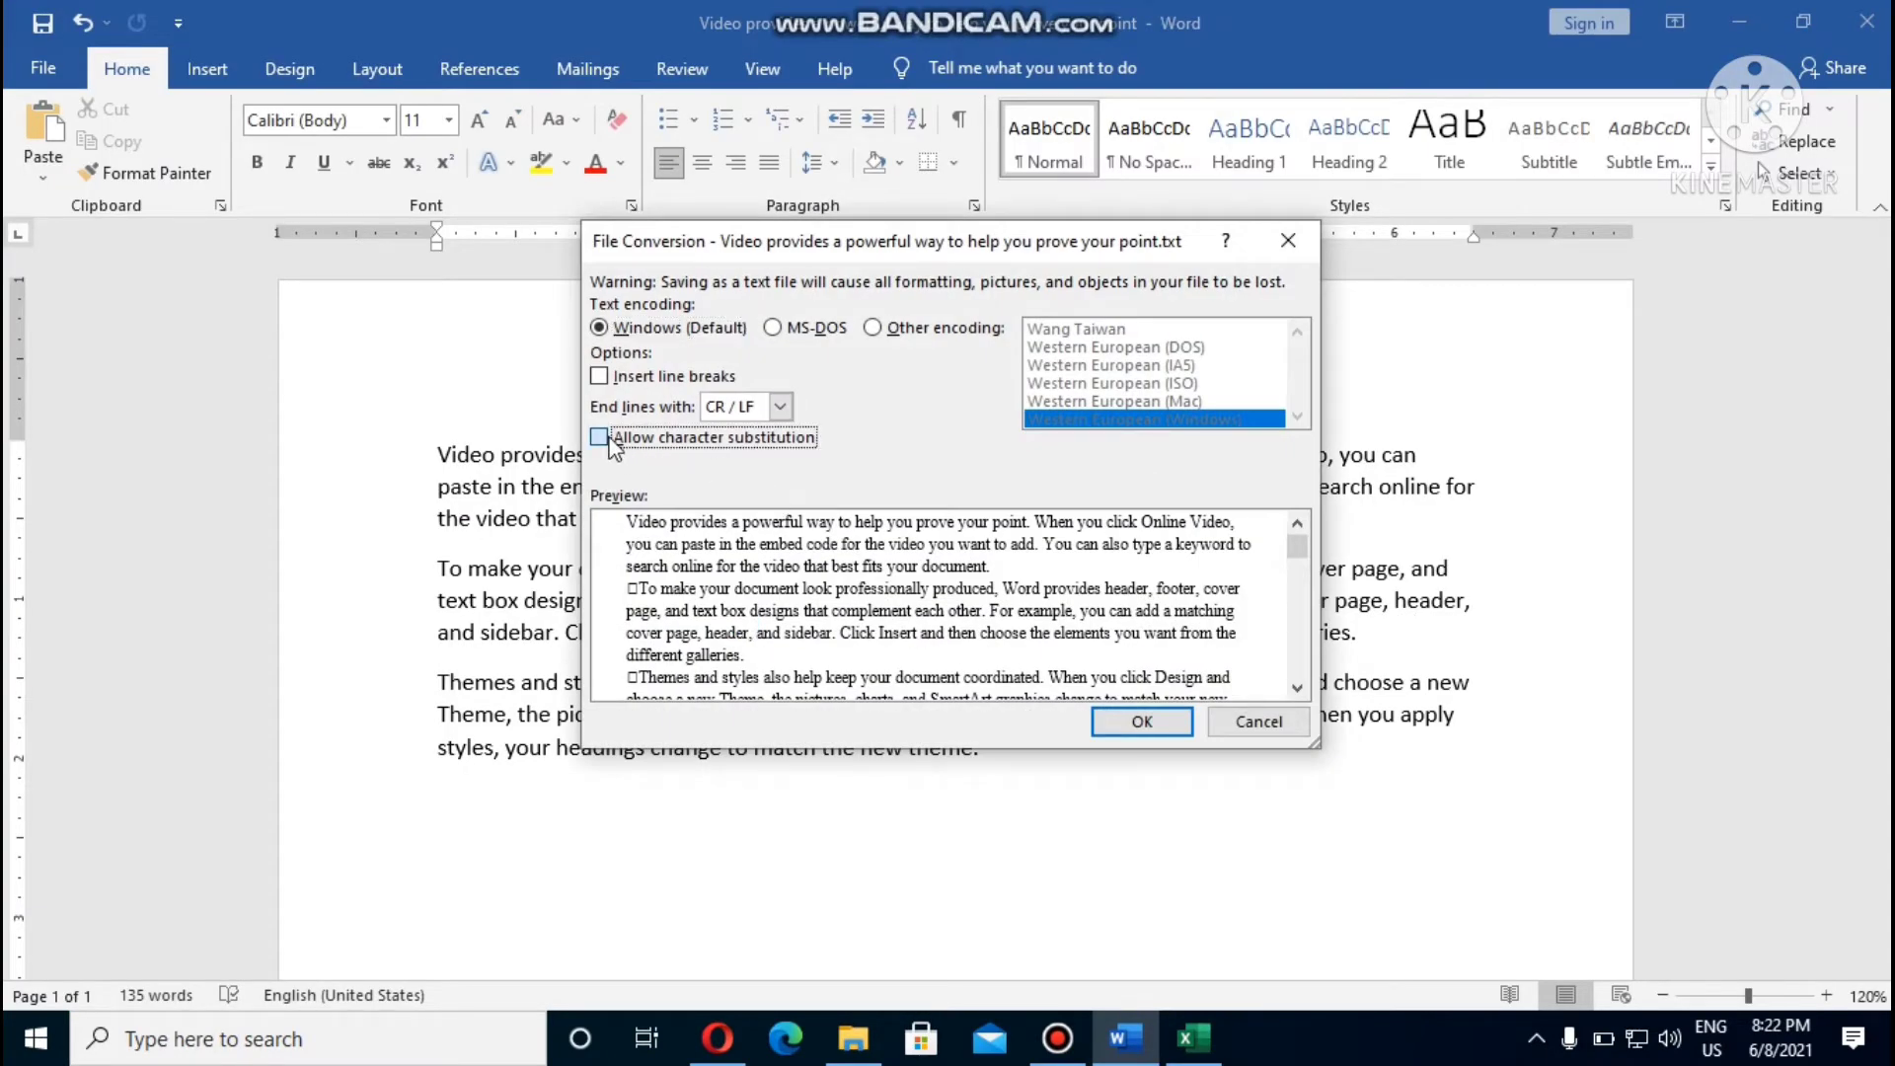
click(1175, 724)
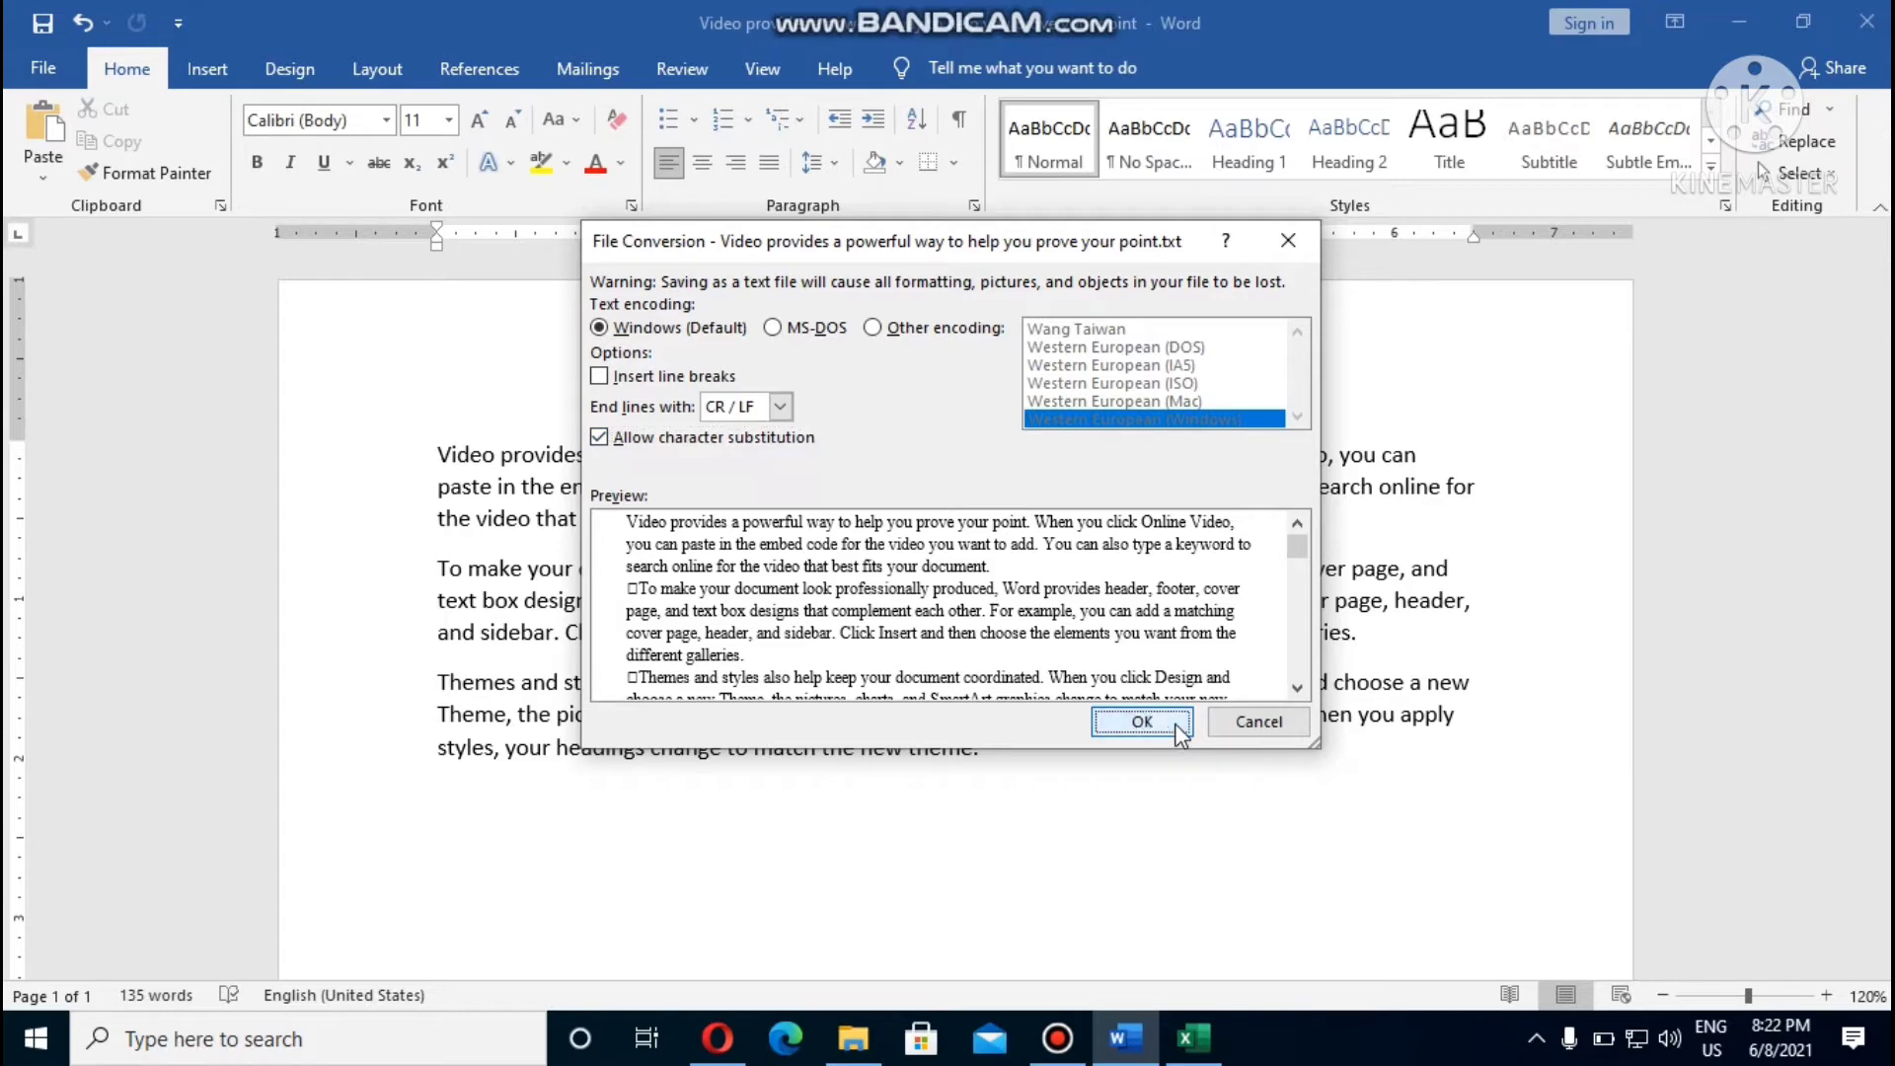
mouse_move(1188, 1040)
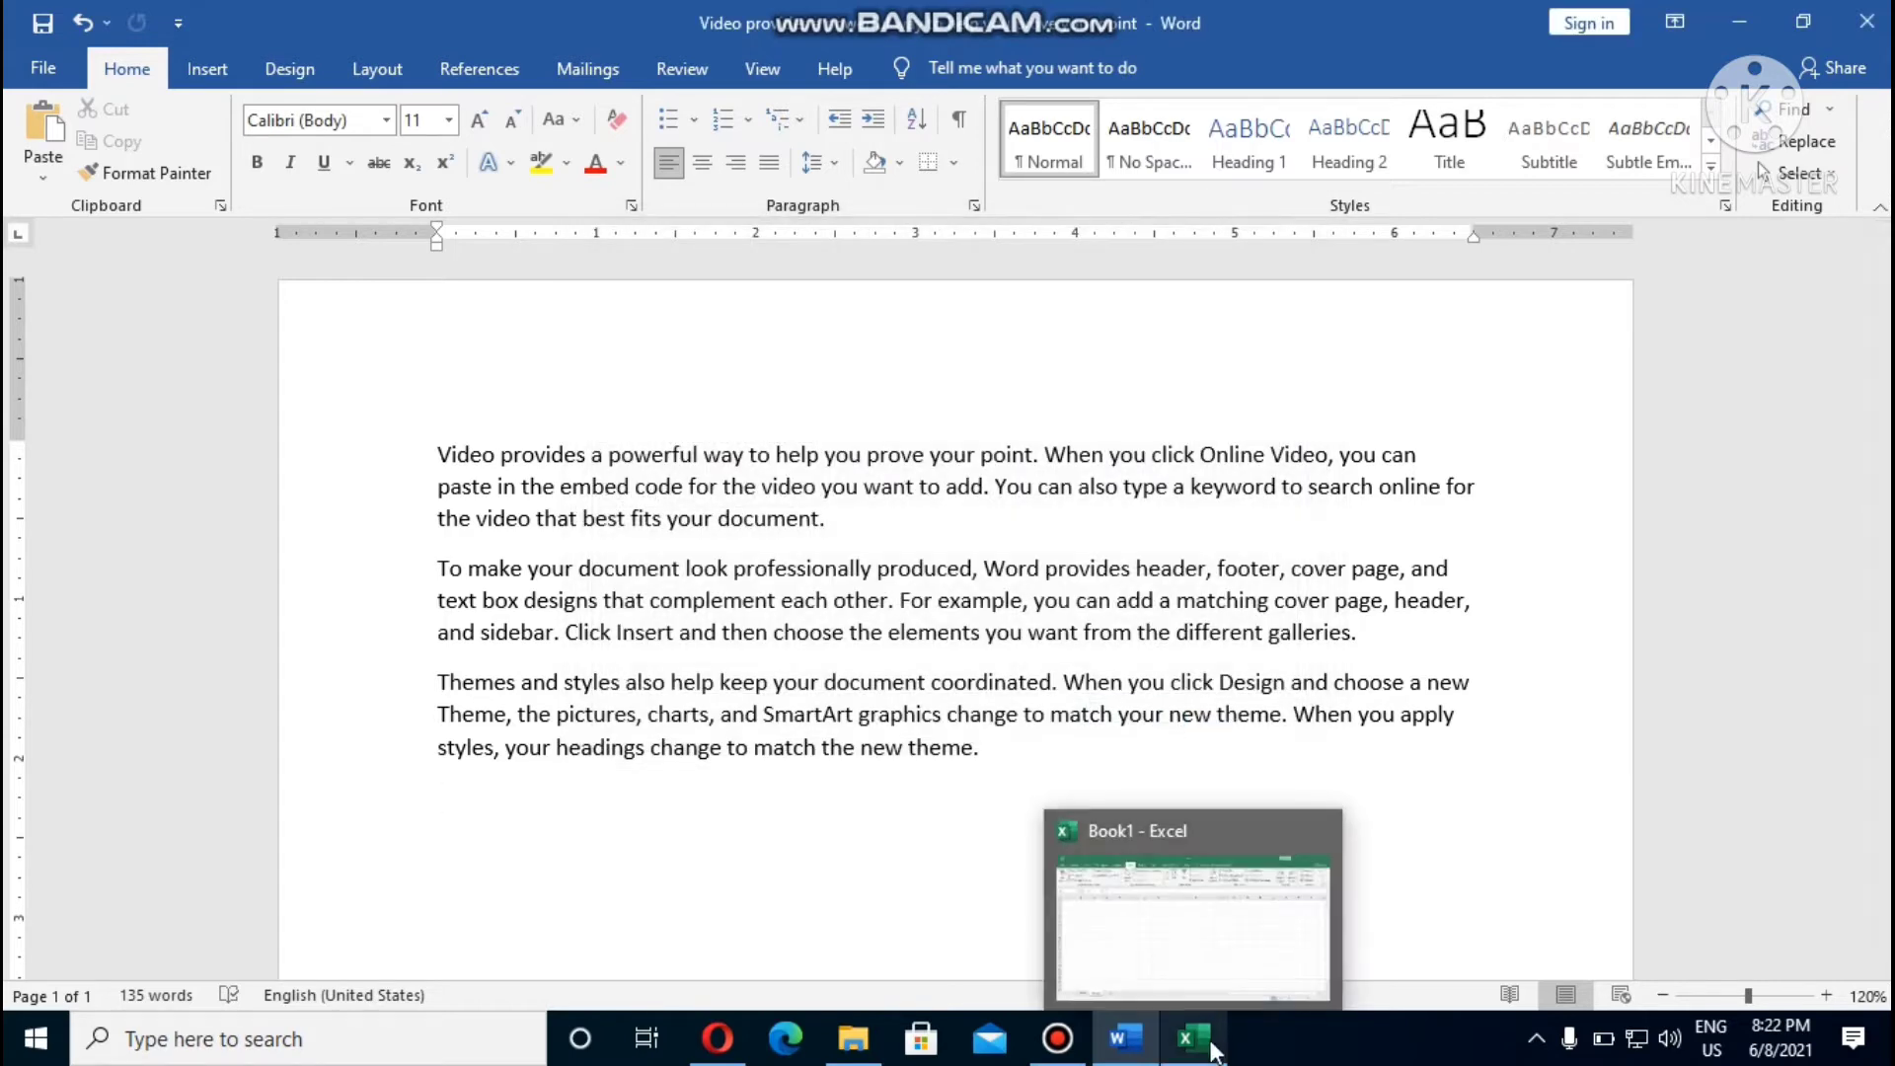
In Excel, import the Desktop .txt file via From Text/CSV, showing All Files to find it.
click(1168, 900)
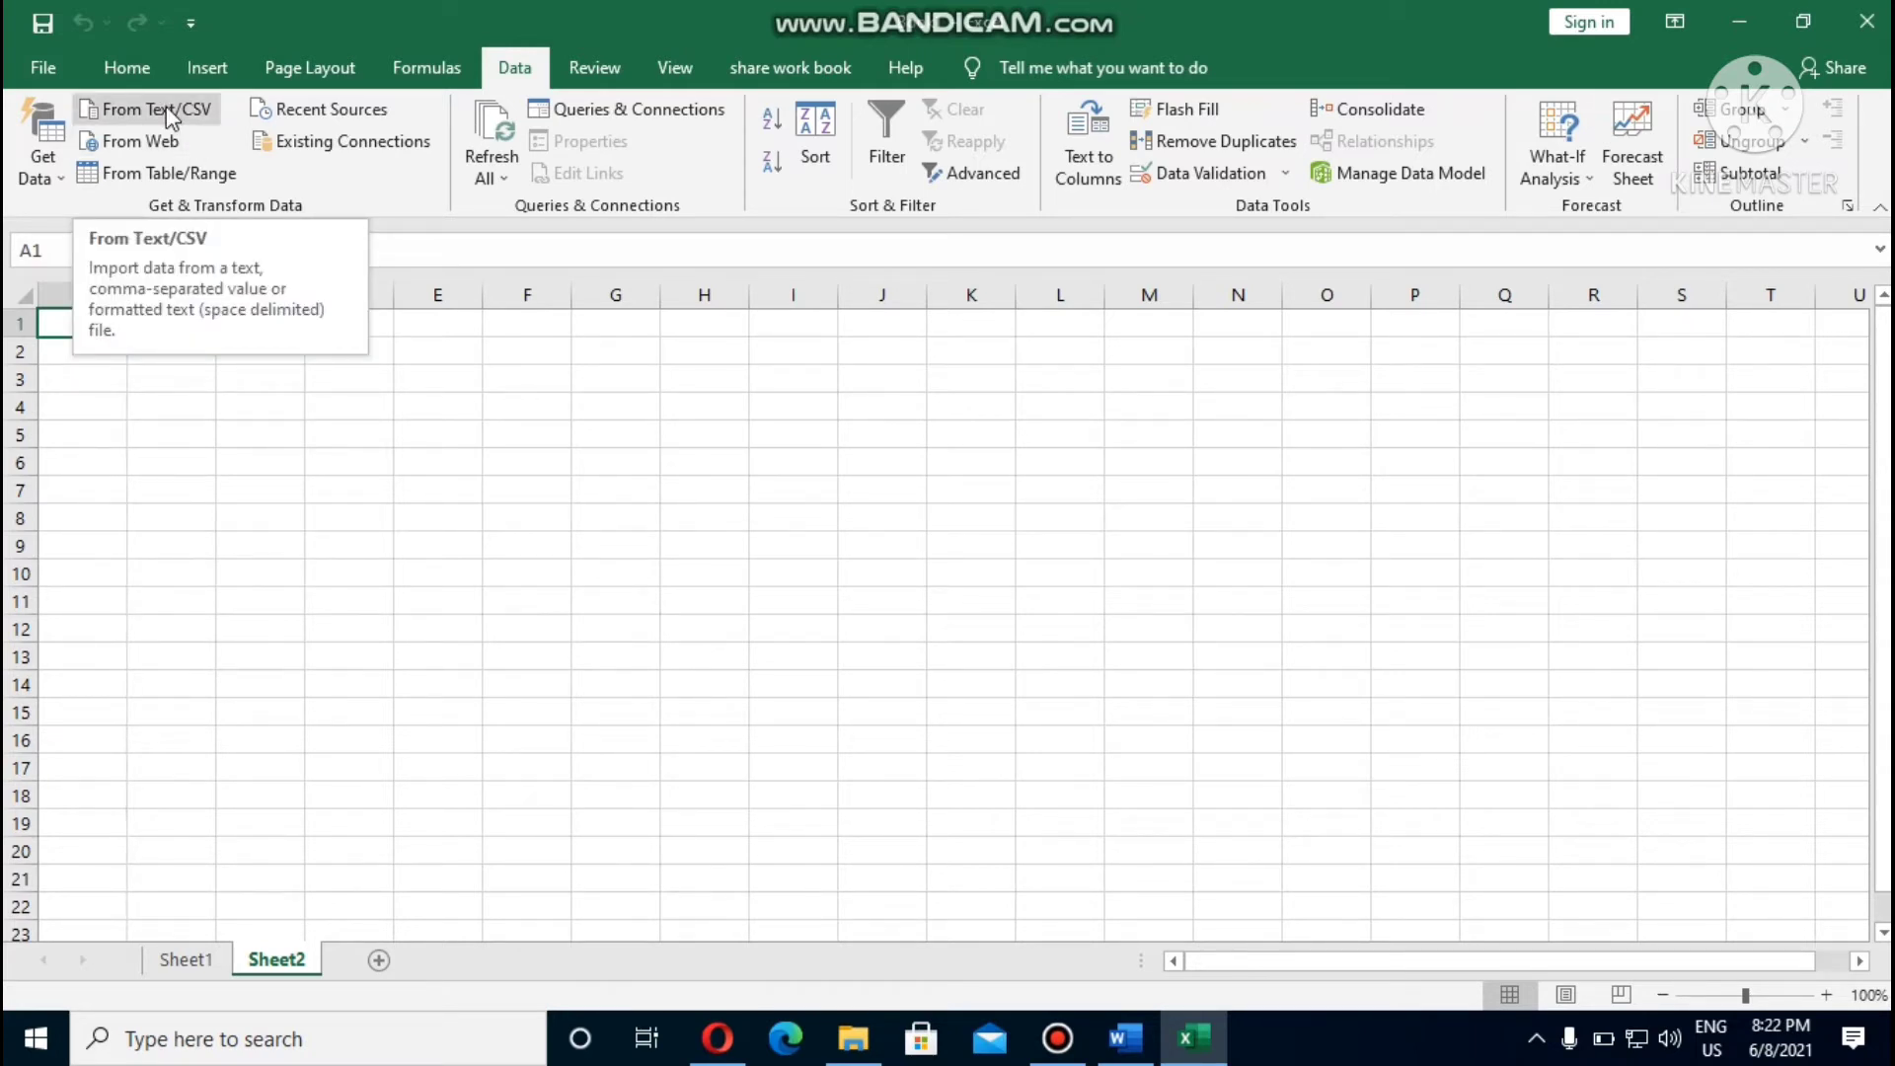
click(166, 104)
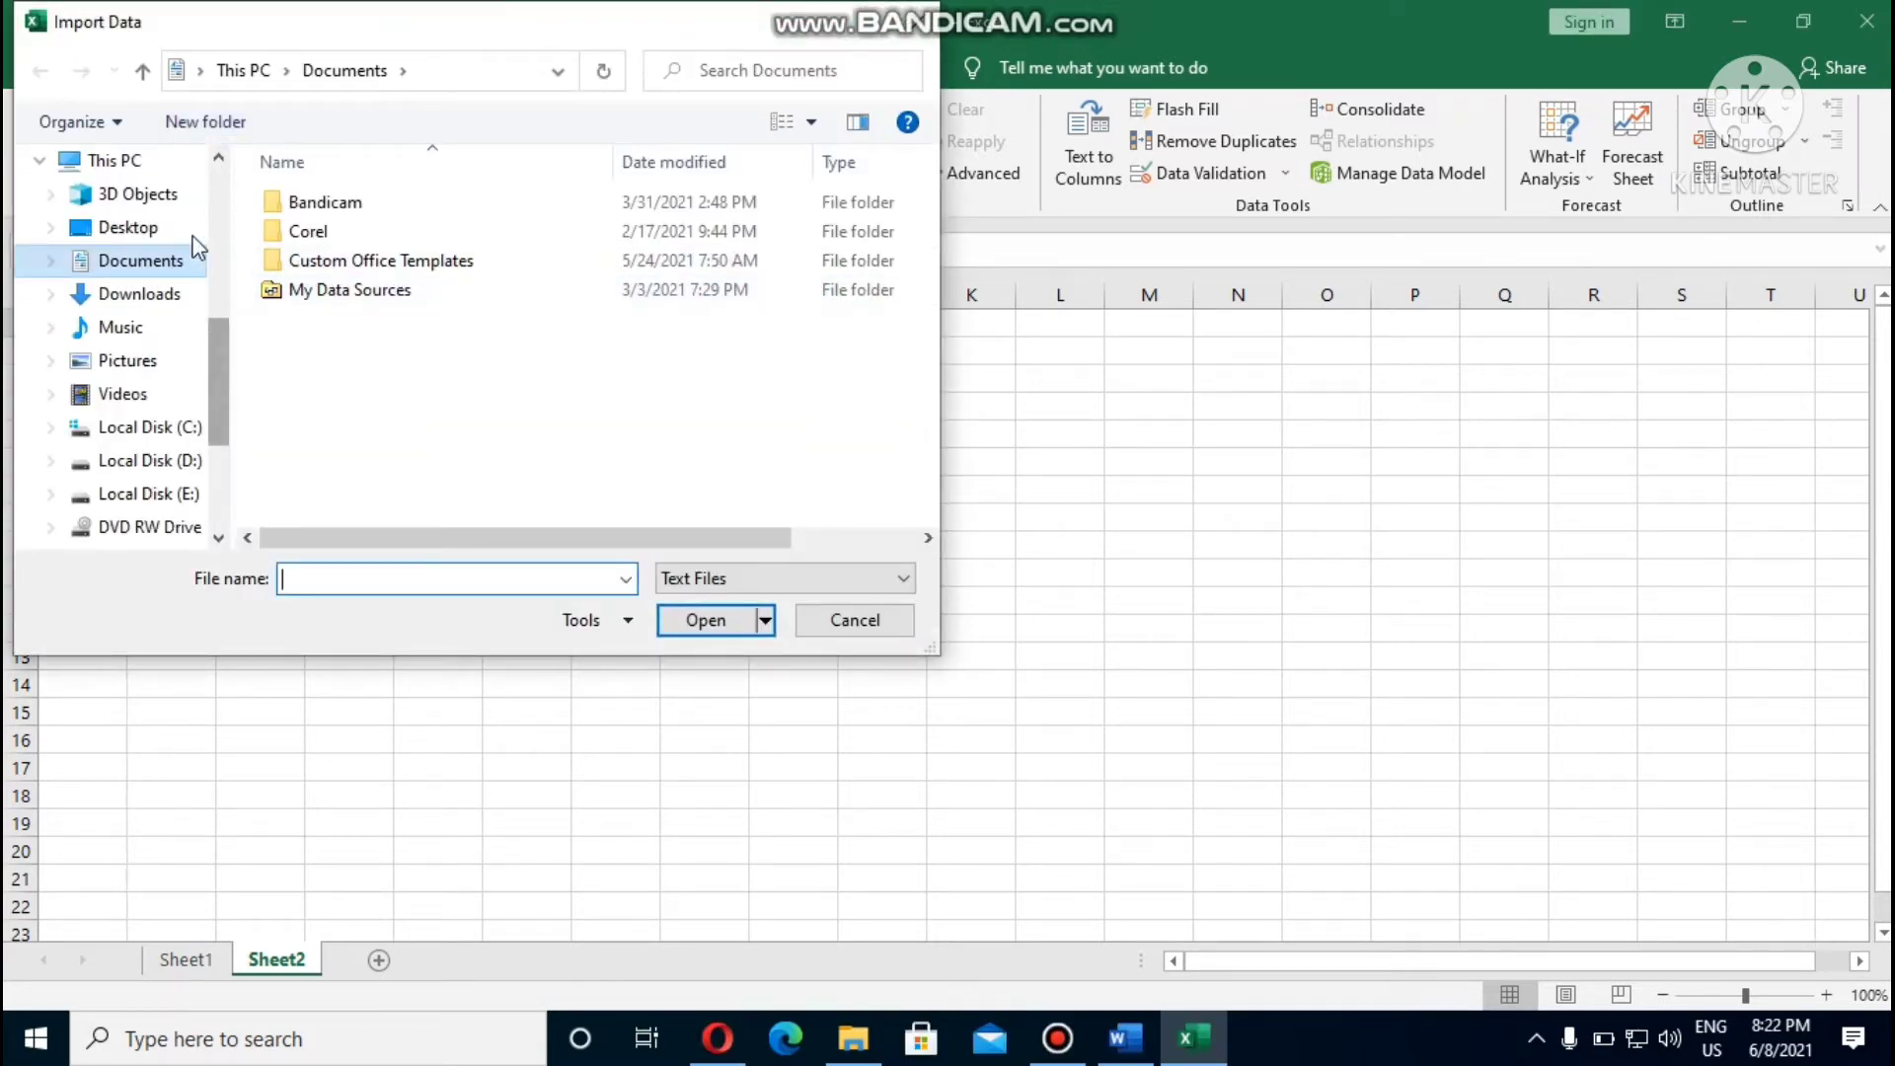
click(181, 229)
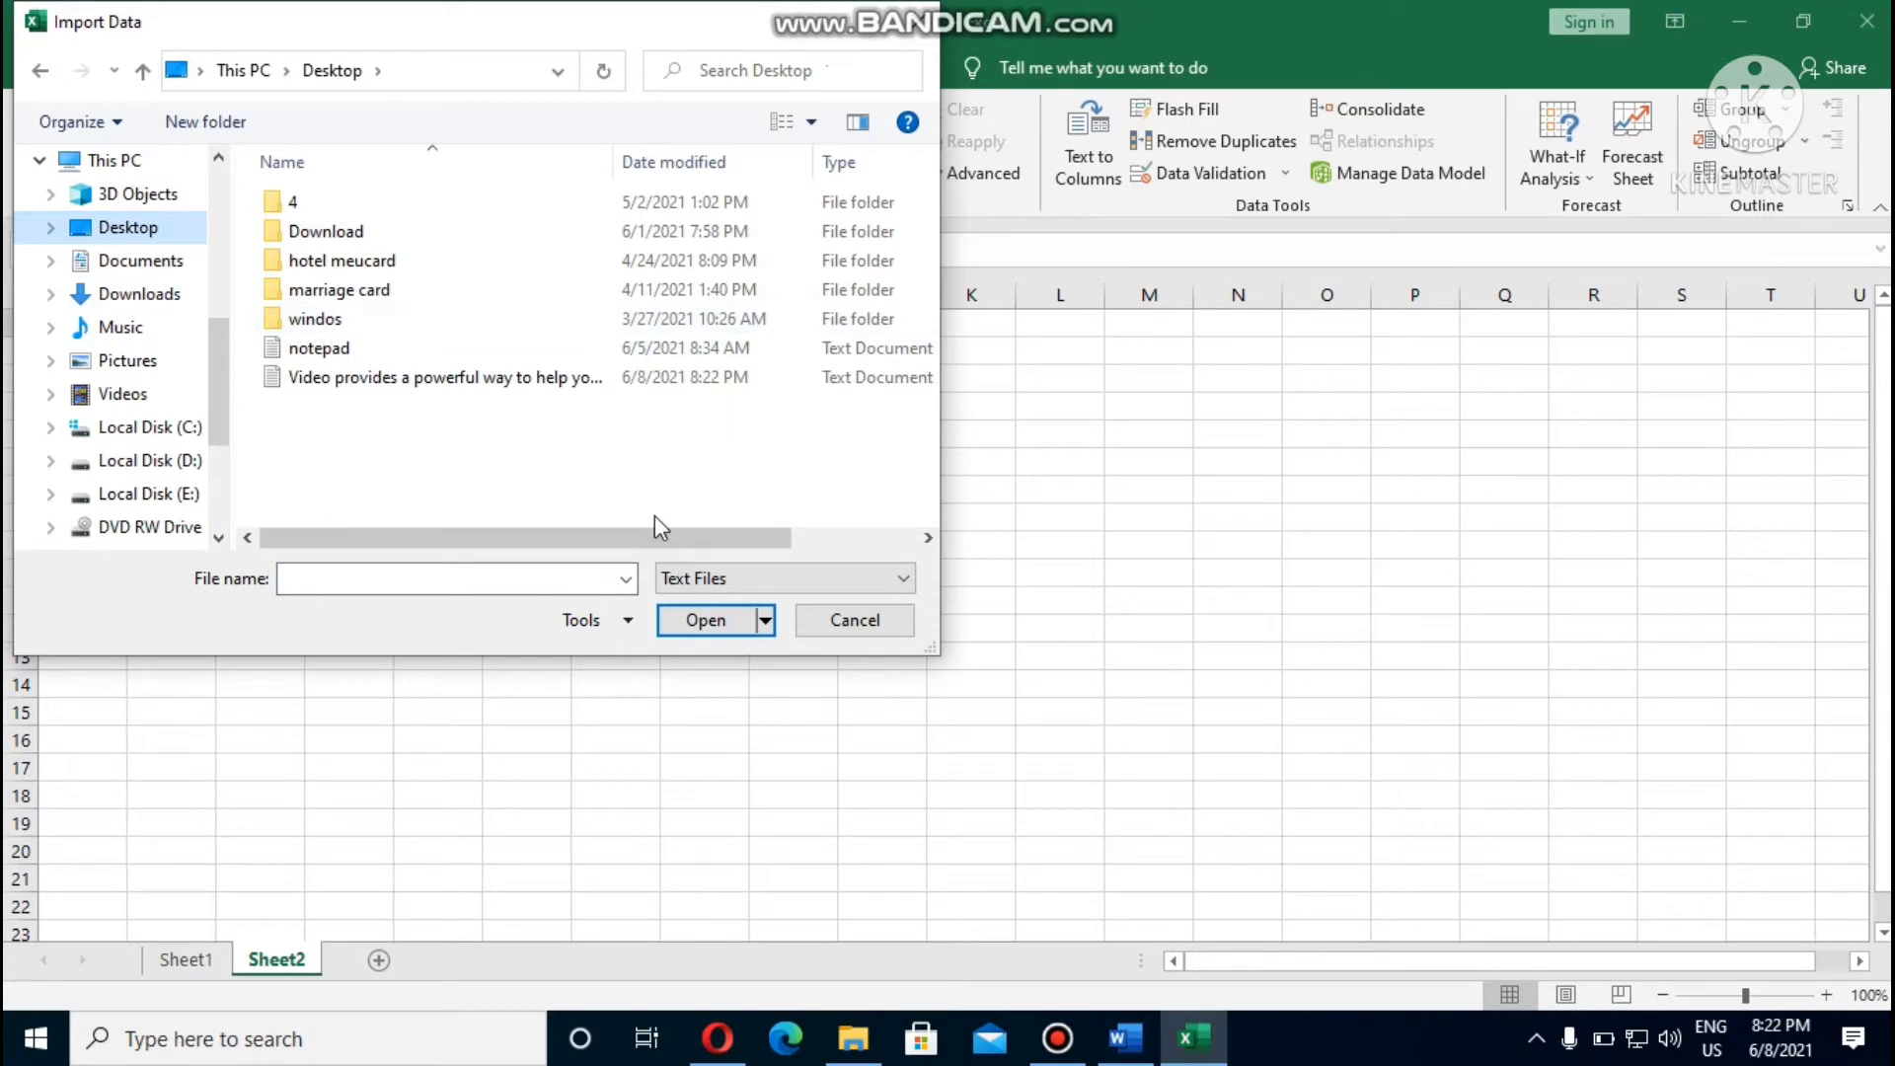
click(910, 578)
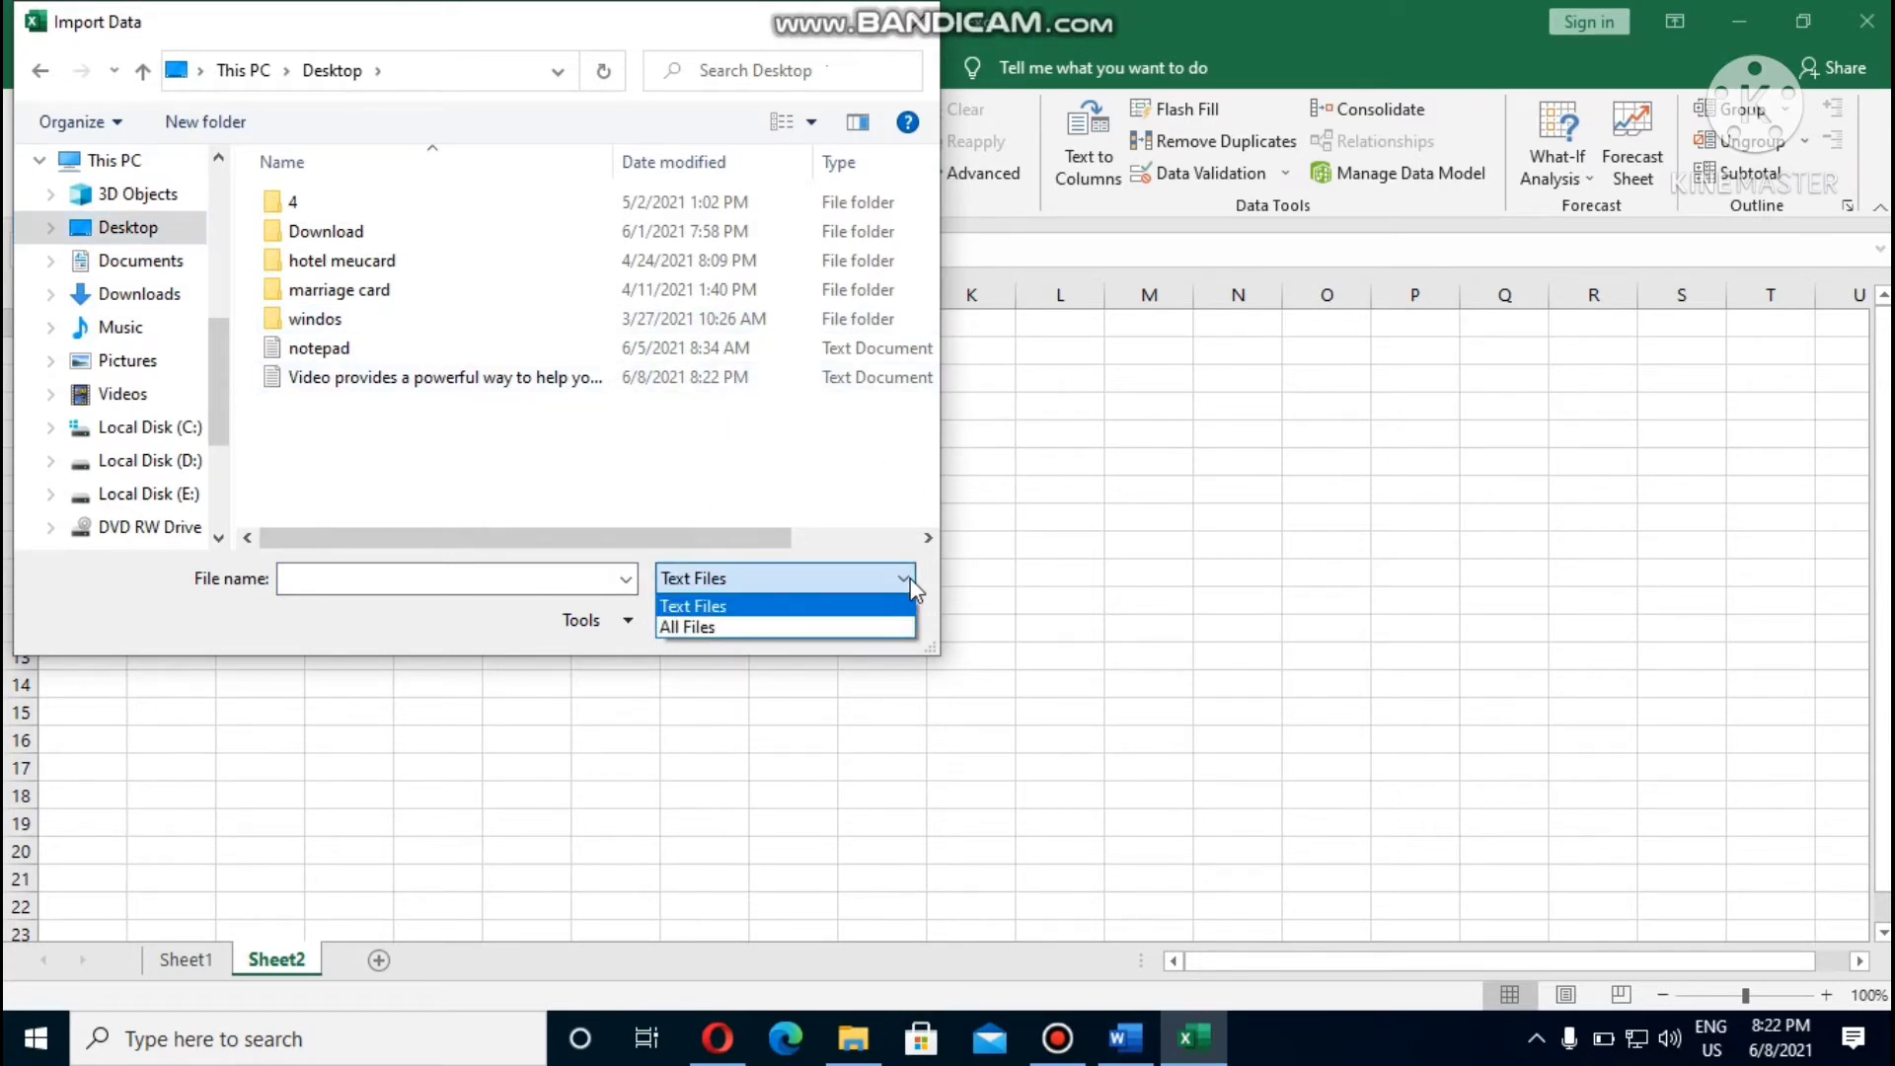
click(728, 622)
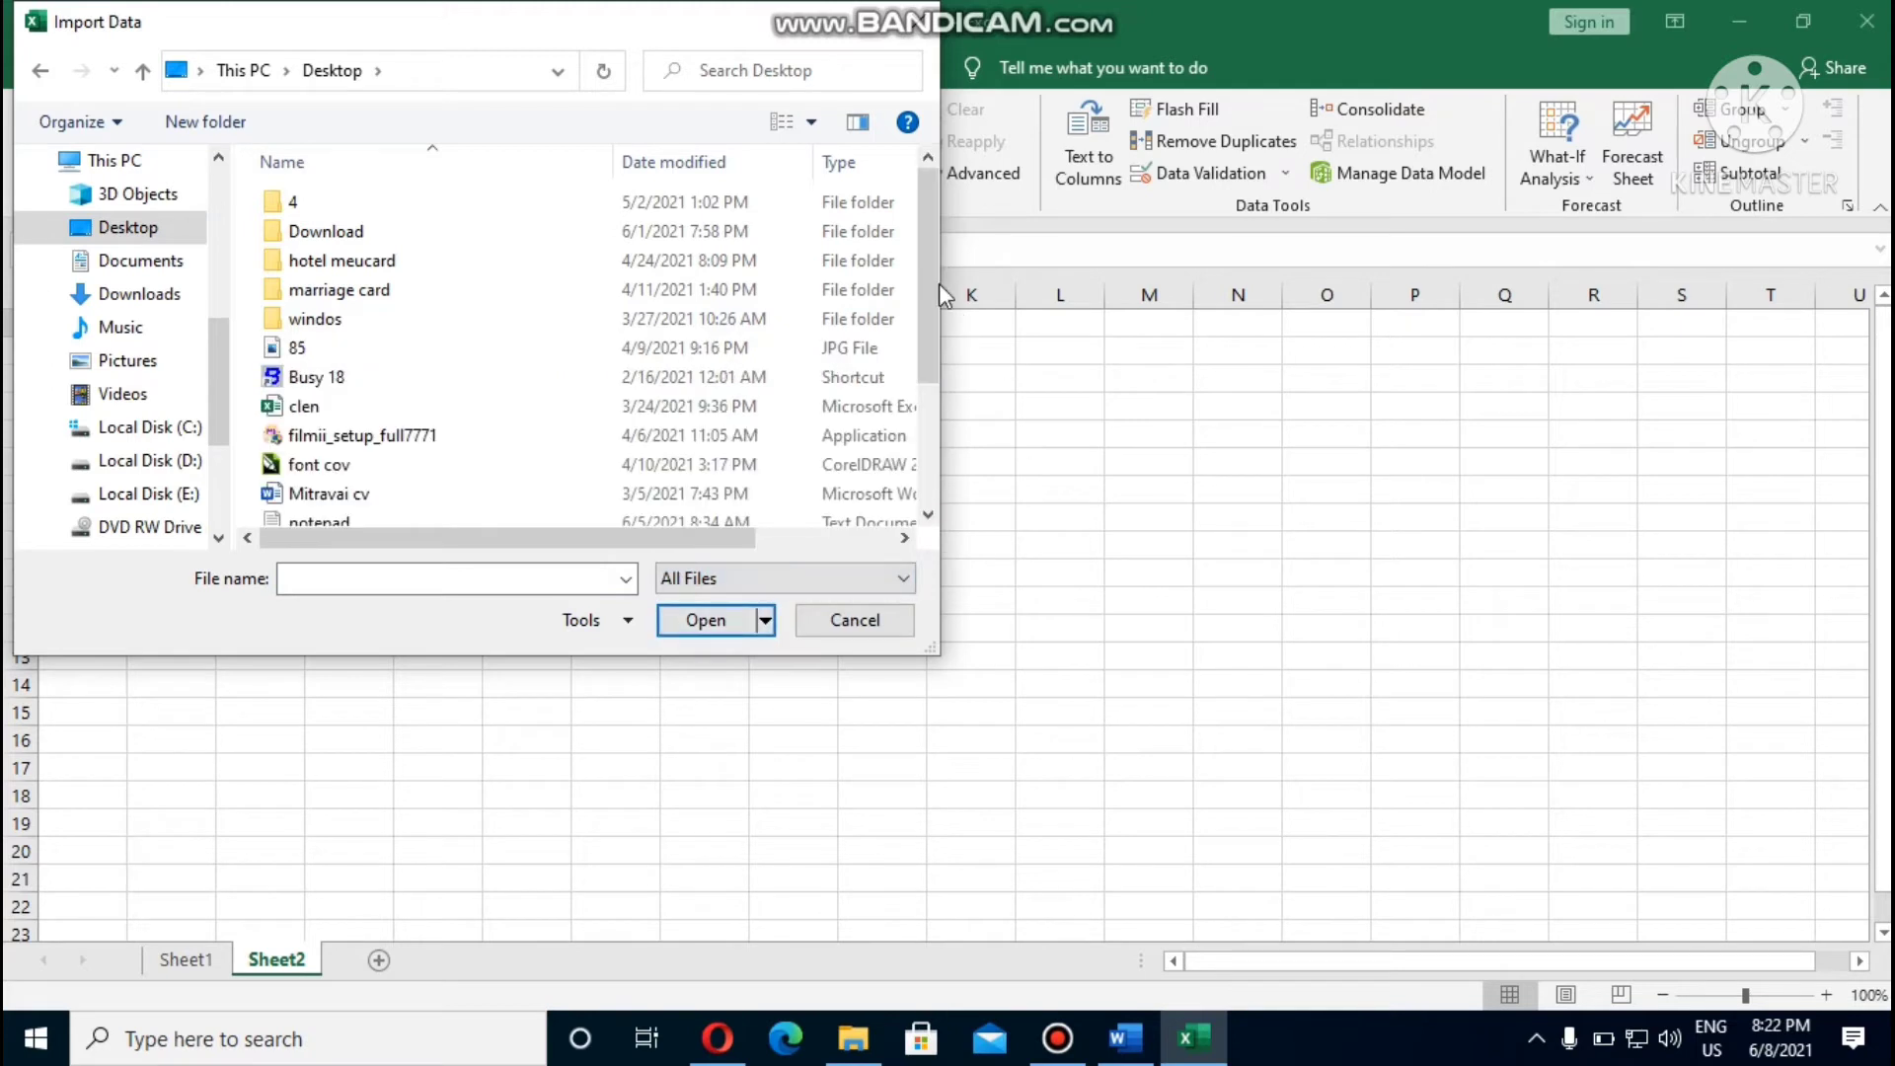
drag(933, 286, 908, 434)
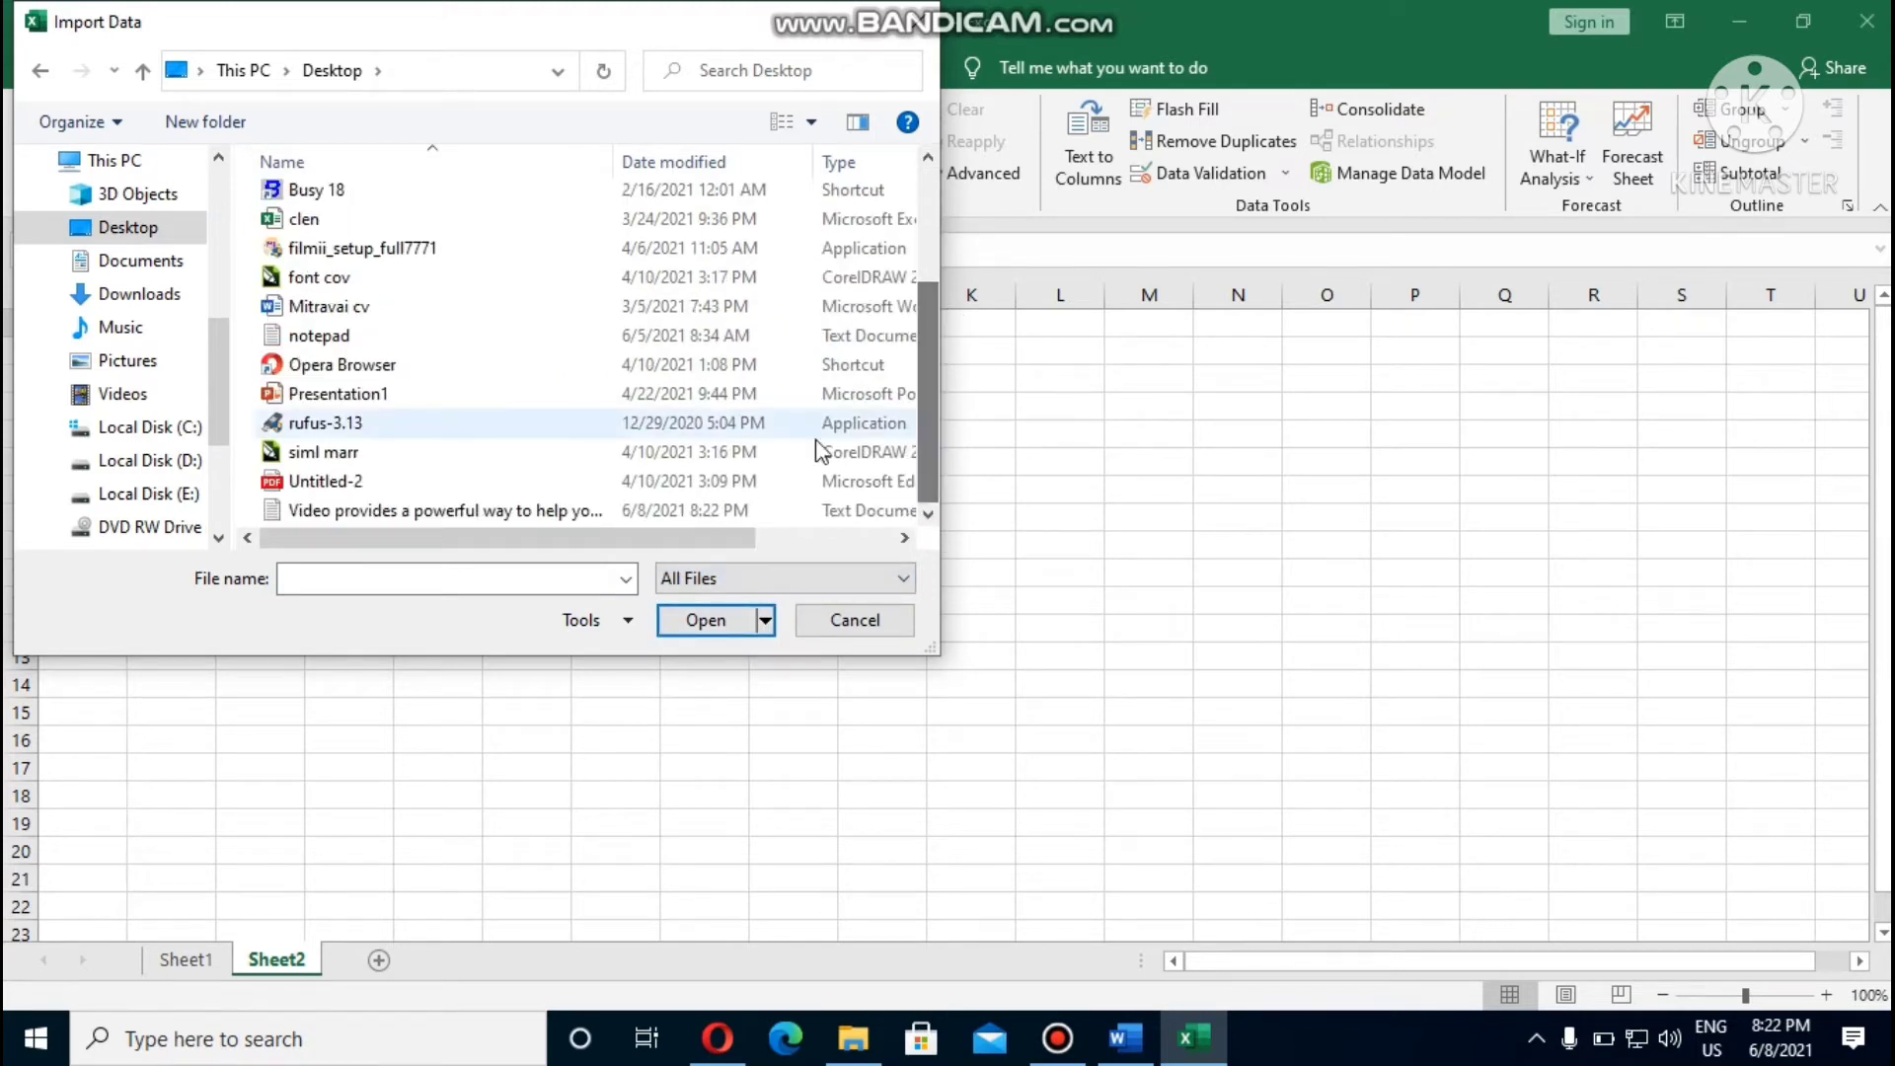
click(506, 513)
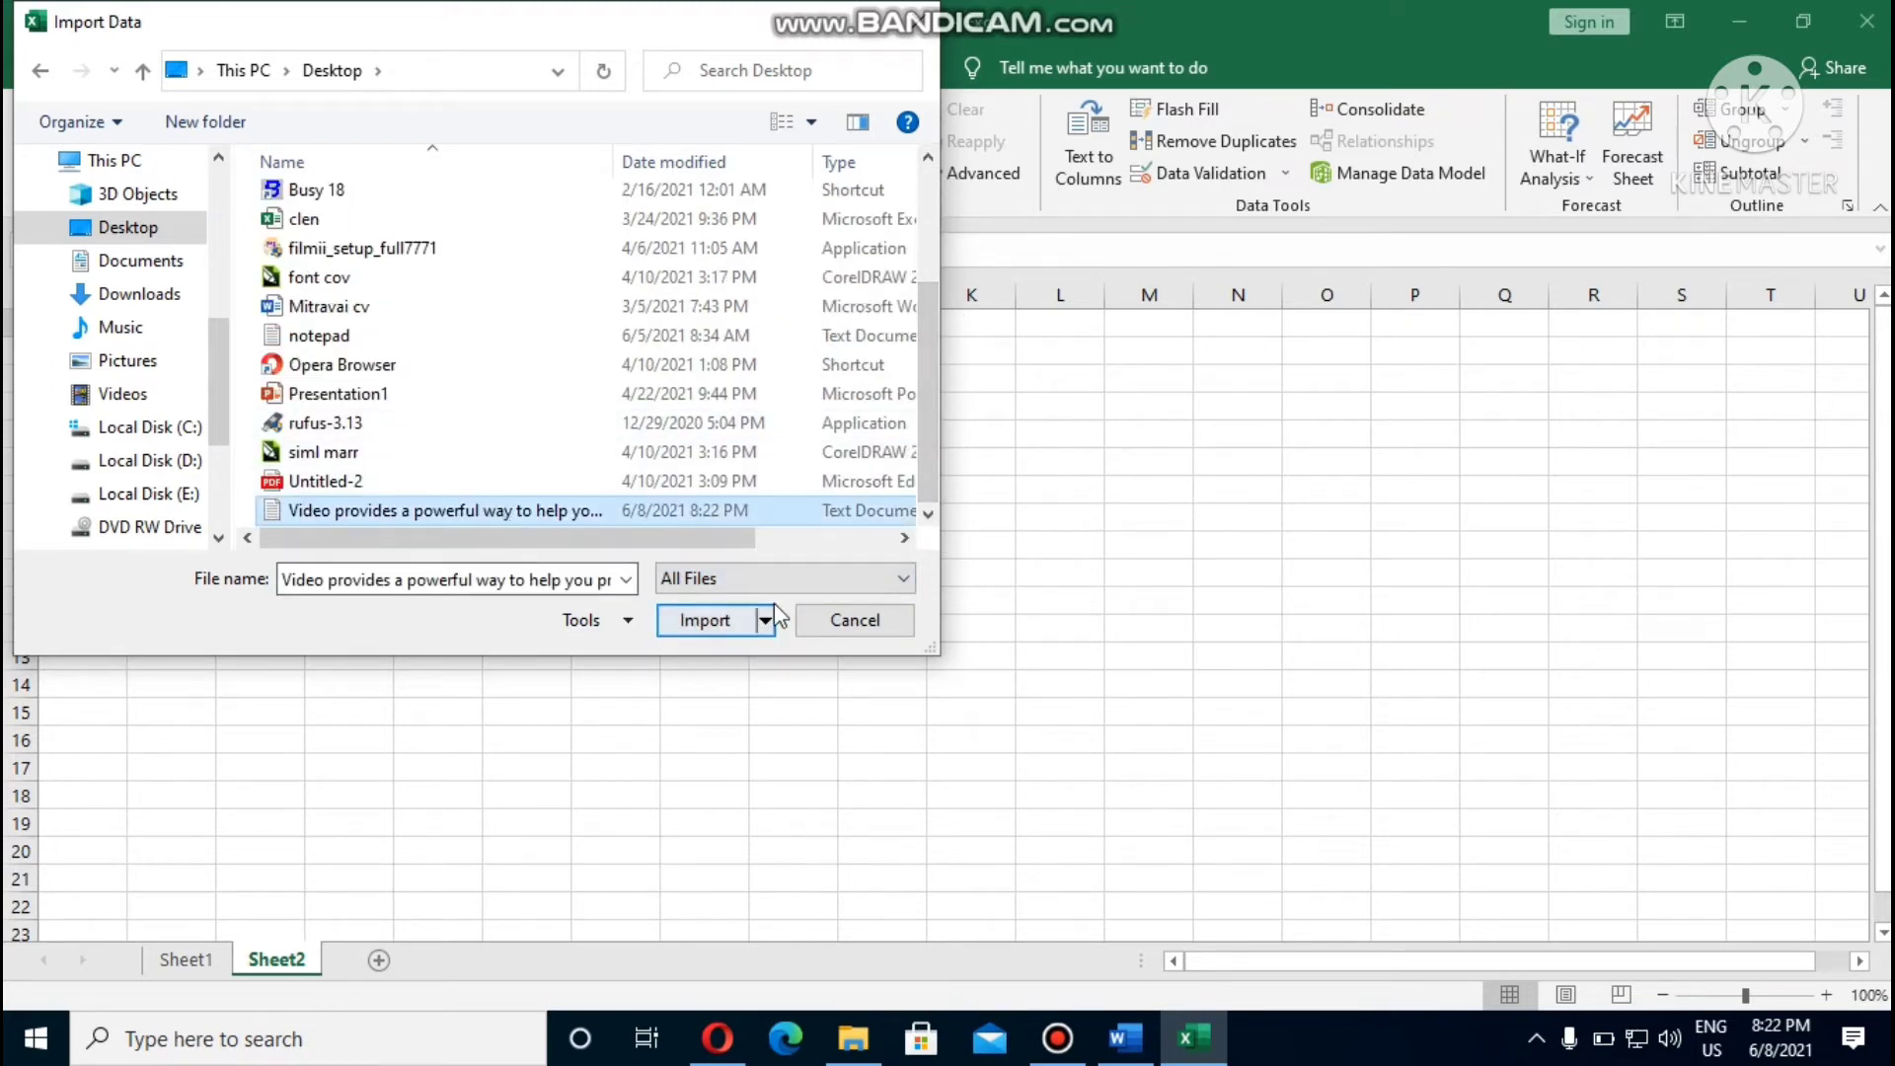
click(703, 624)
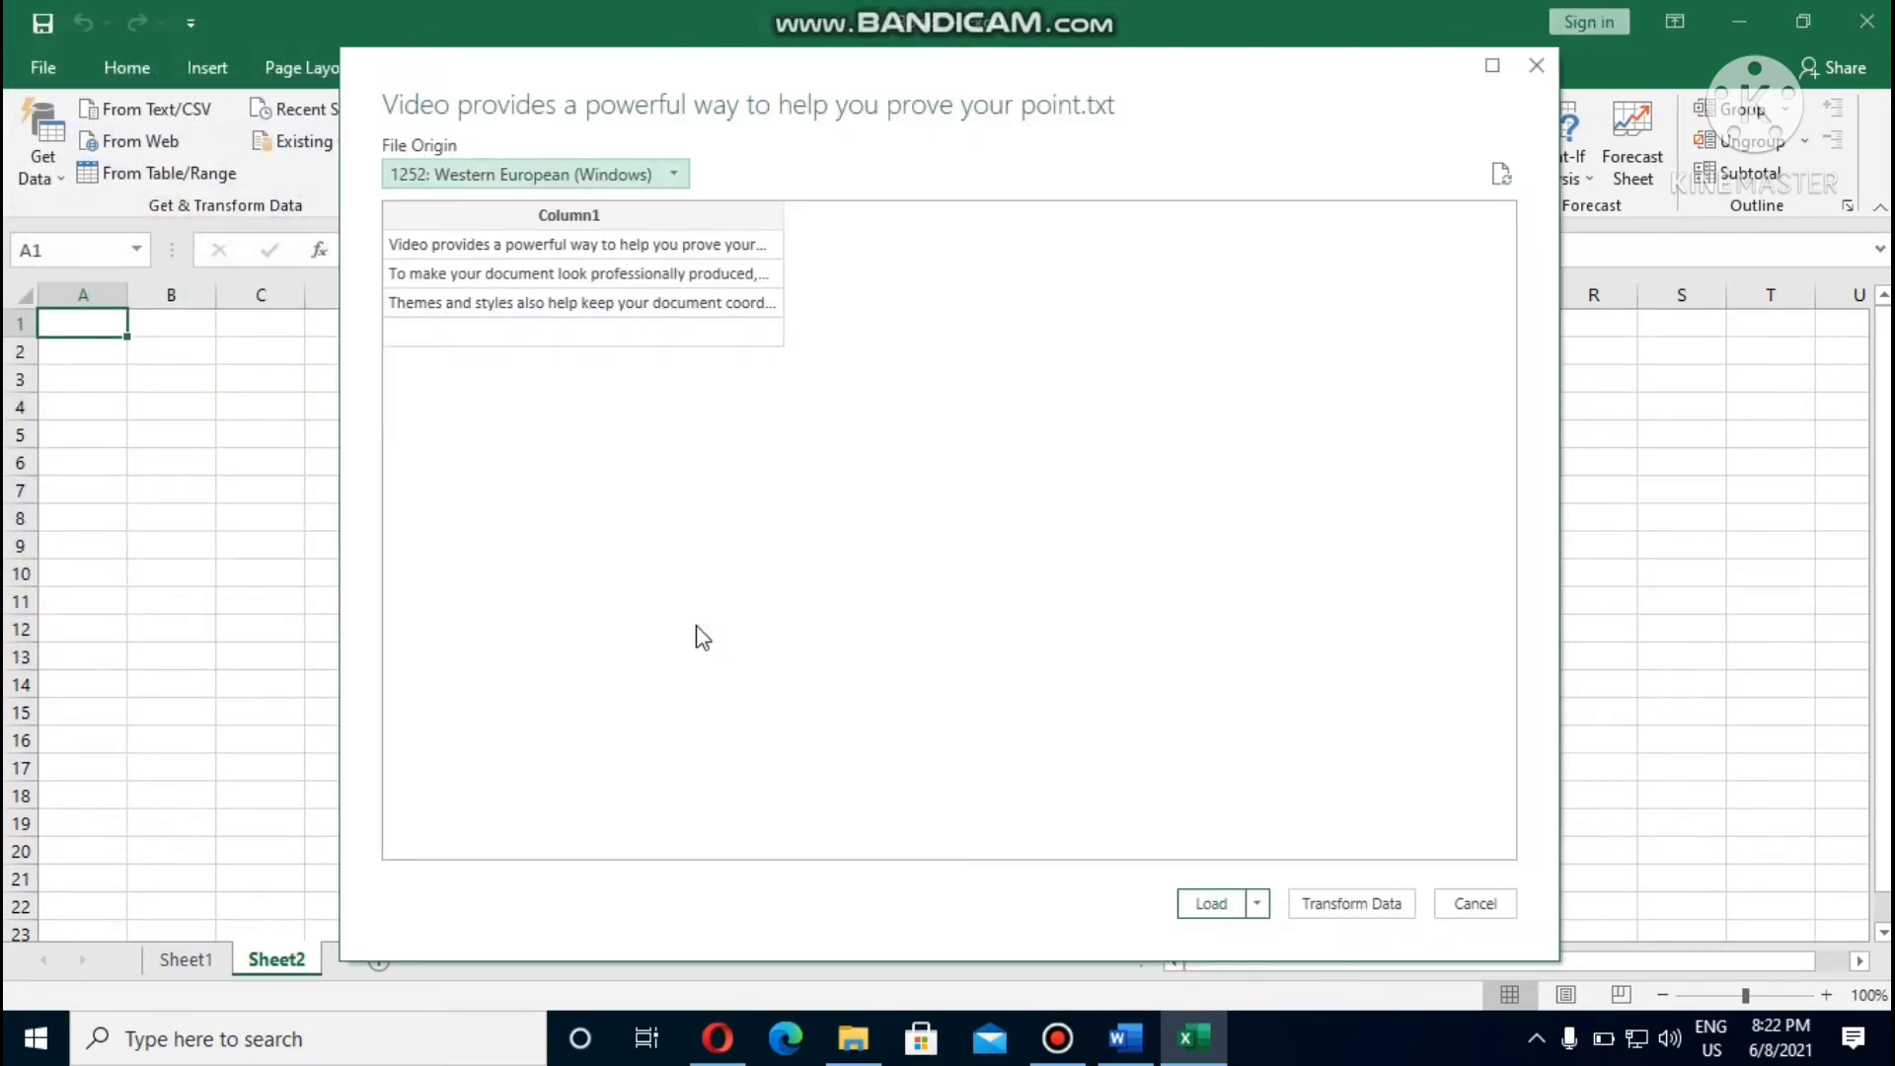
Keep the 1252 Western European (Windows) encoding and load the text as a Column1 table.
click(675, 177)
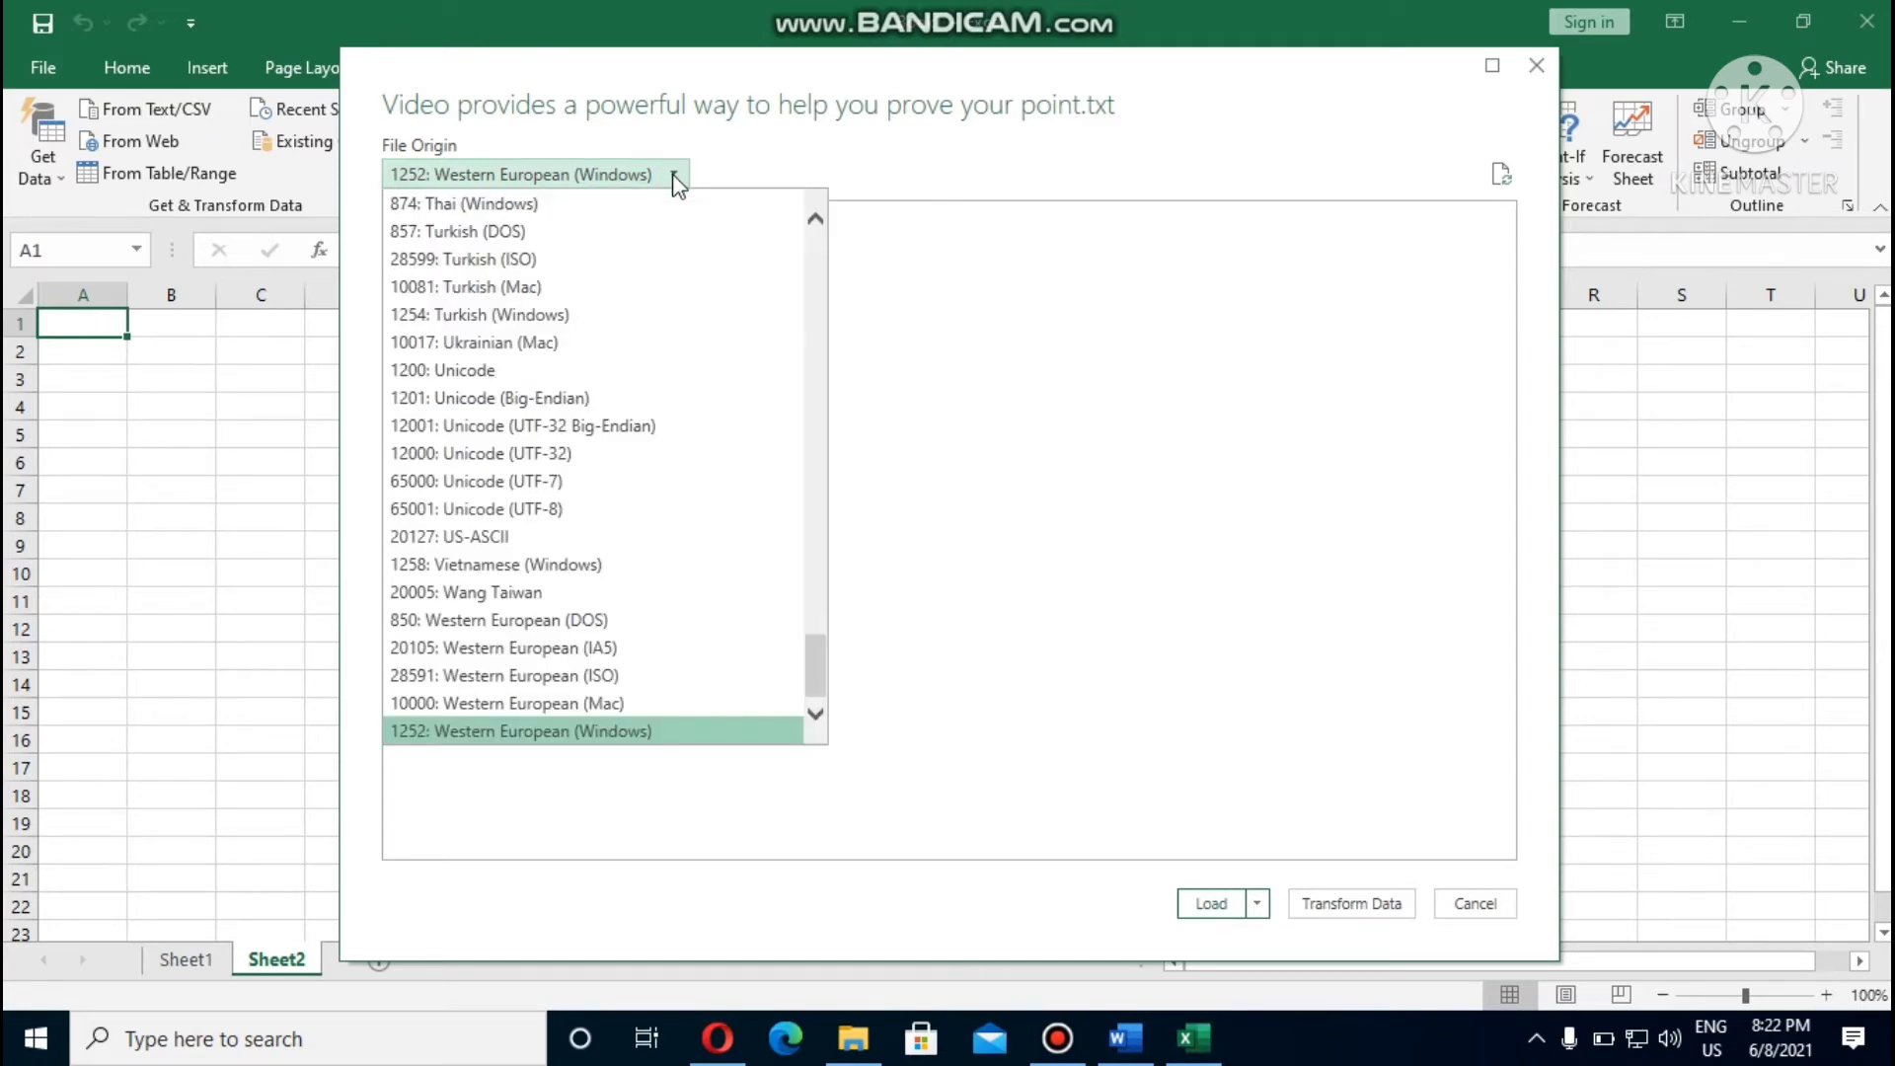
click(675, 177)
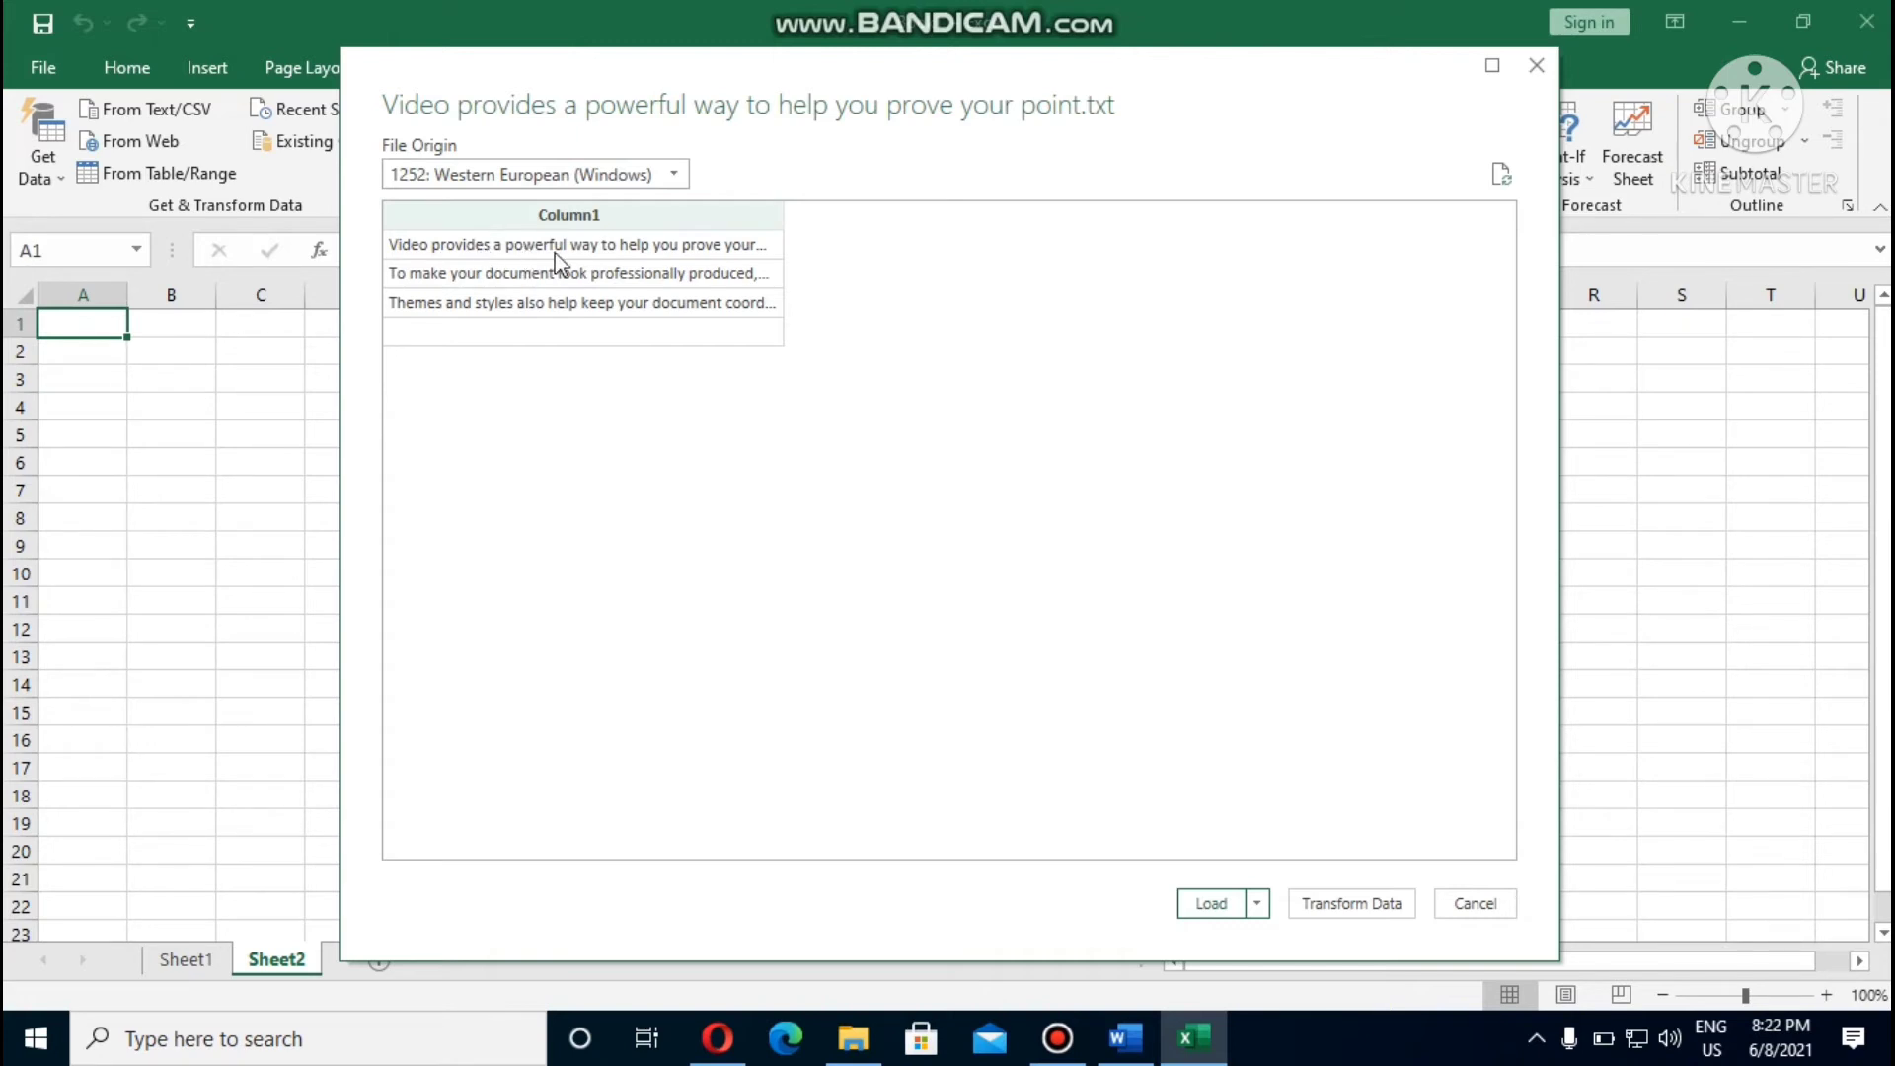
click(1213, 904)
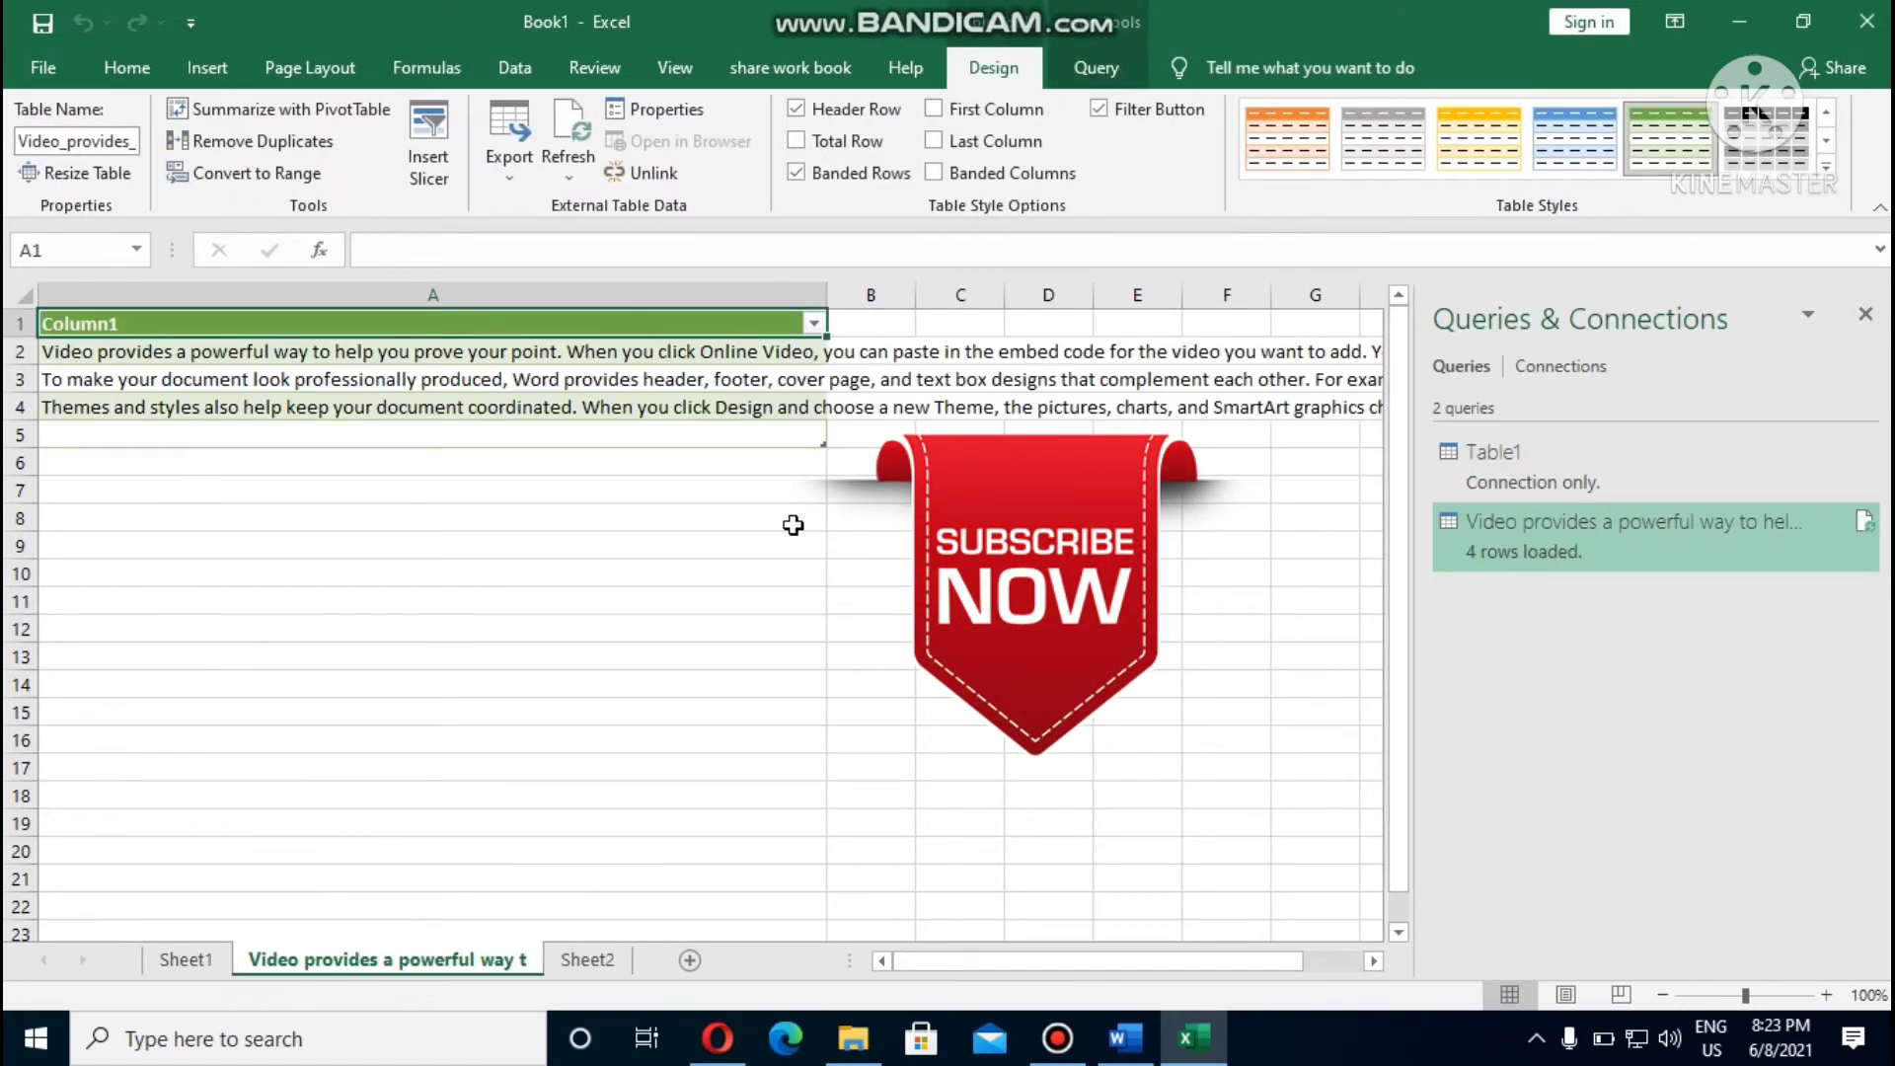
Delete the imported Word-text sheet and close the Queries & Connections pane, leaving Sheet2 showing.
click(592, 387)
click(397, 435)
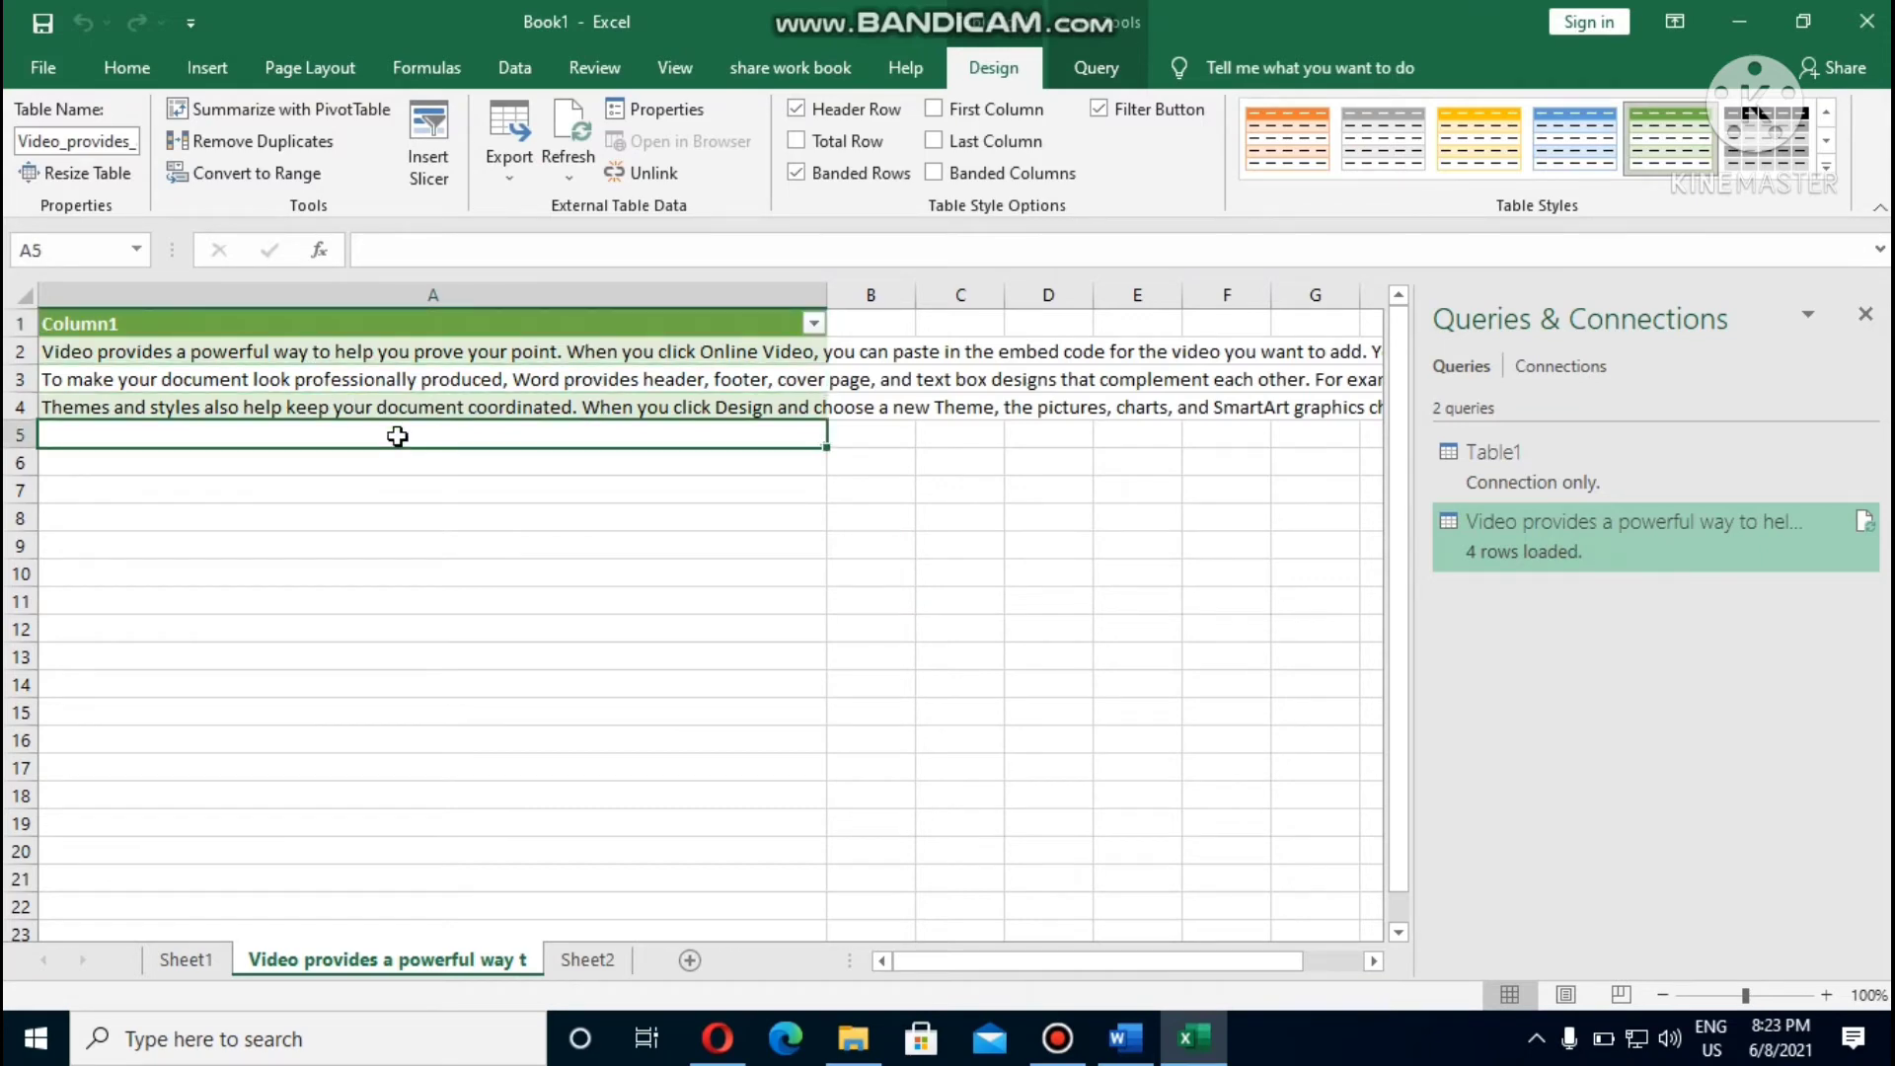
click(589, 961)
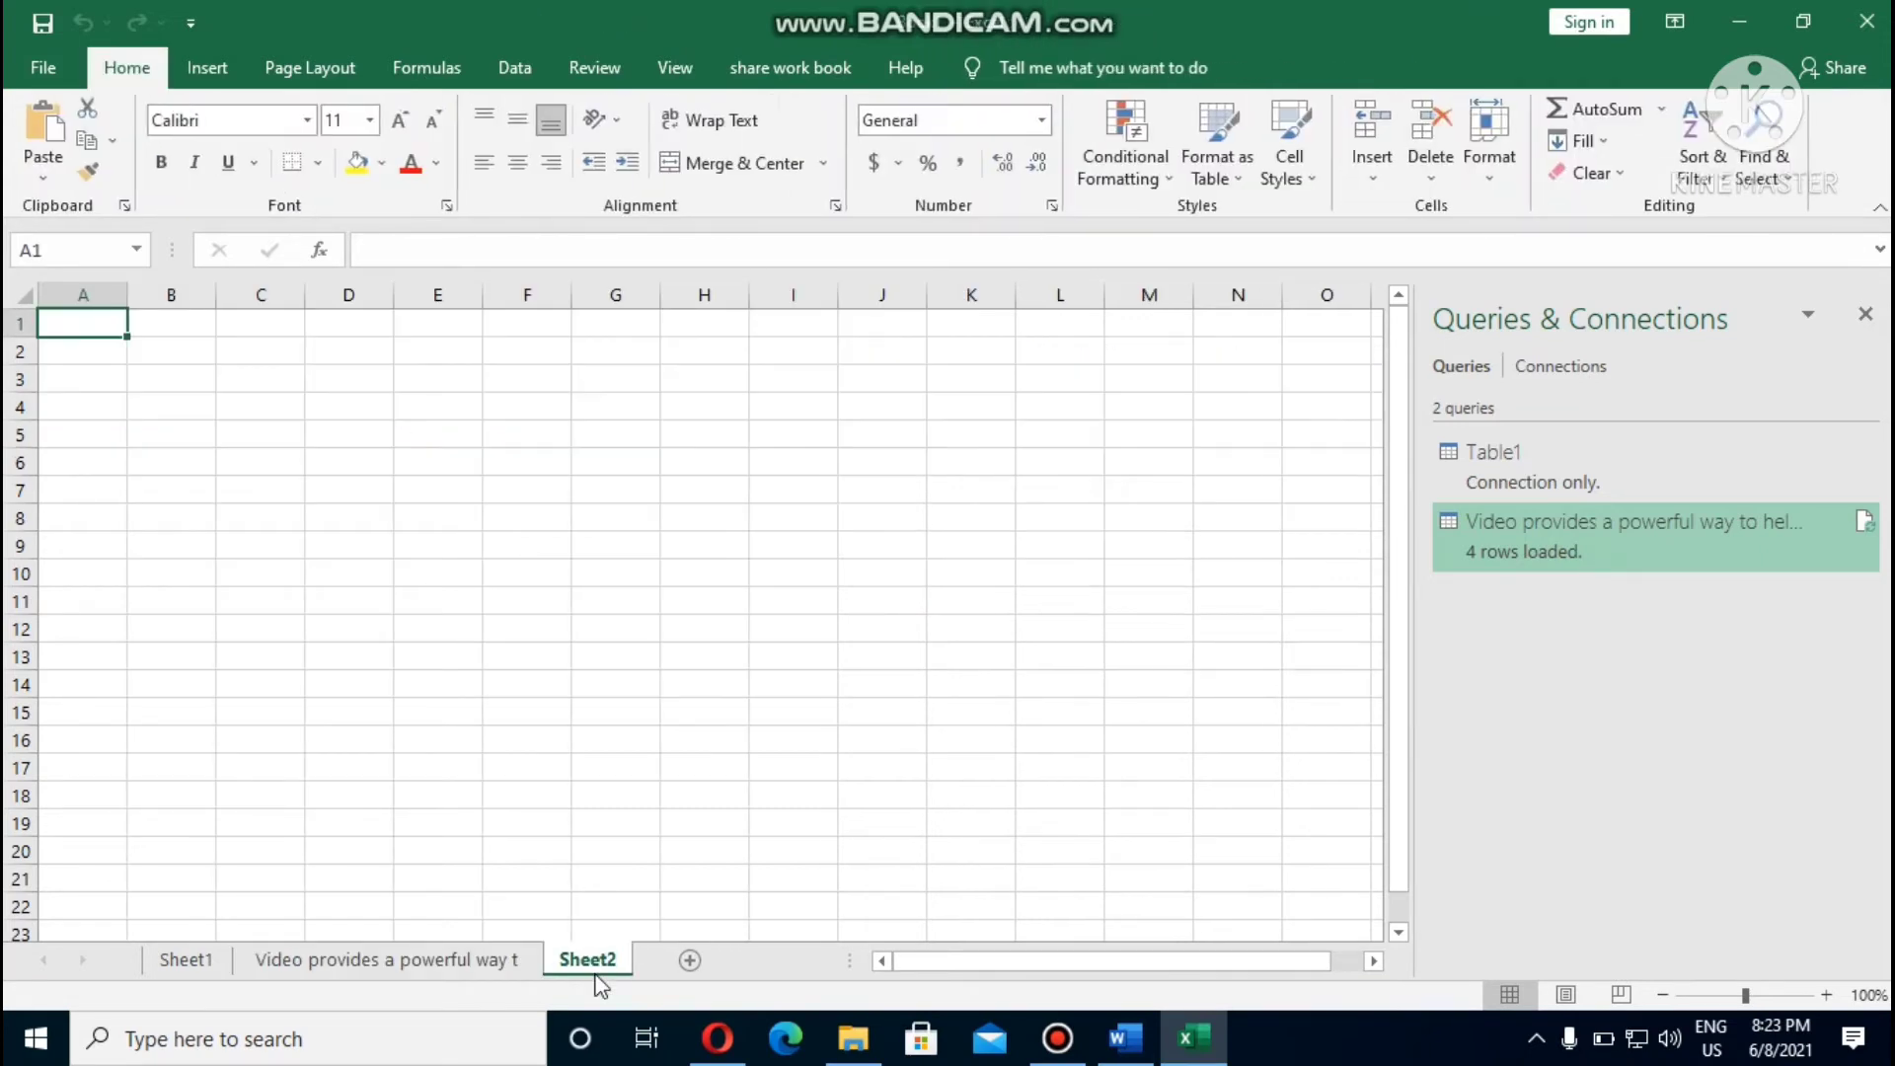
right_click(505, 963)
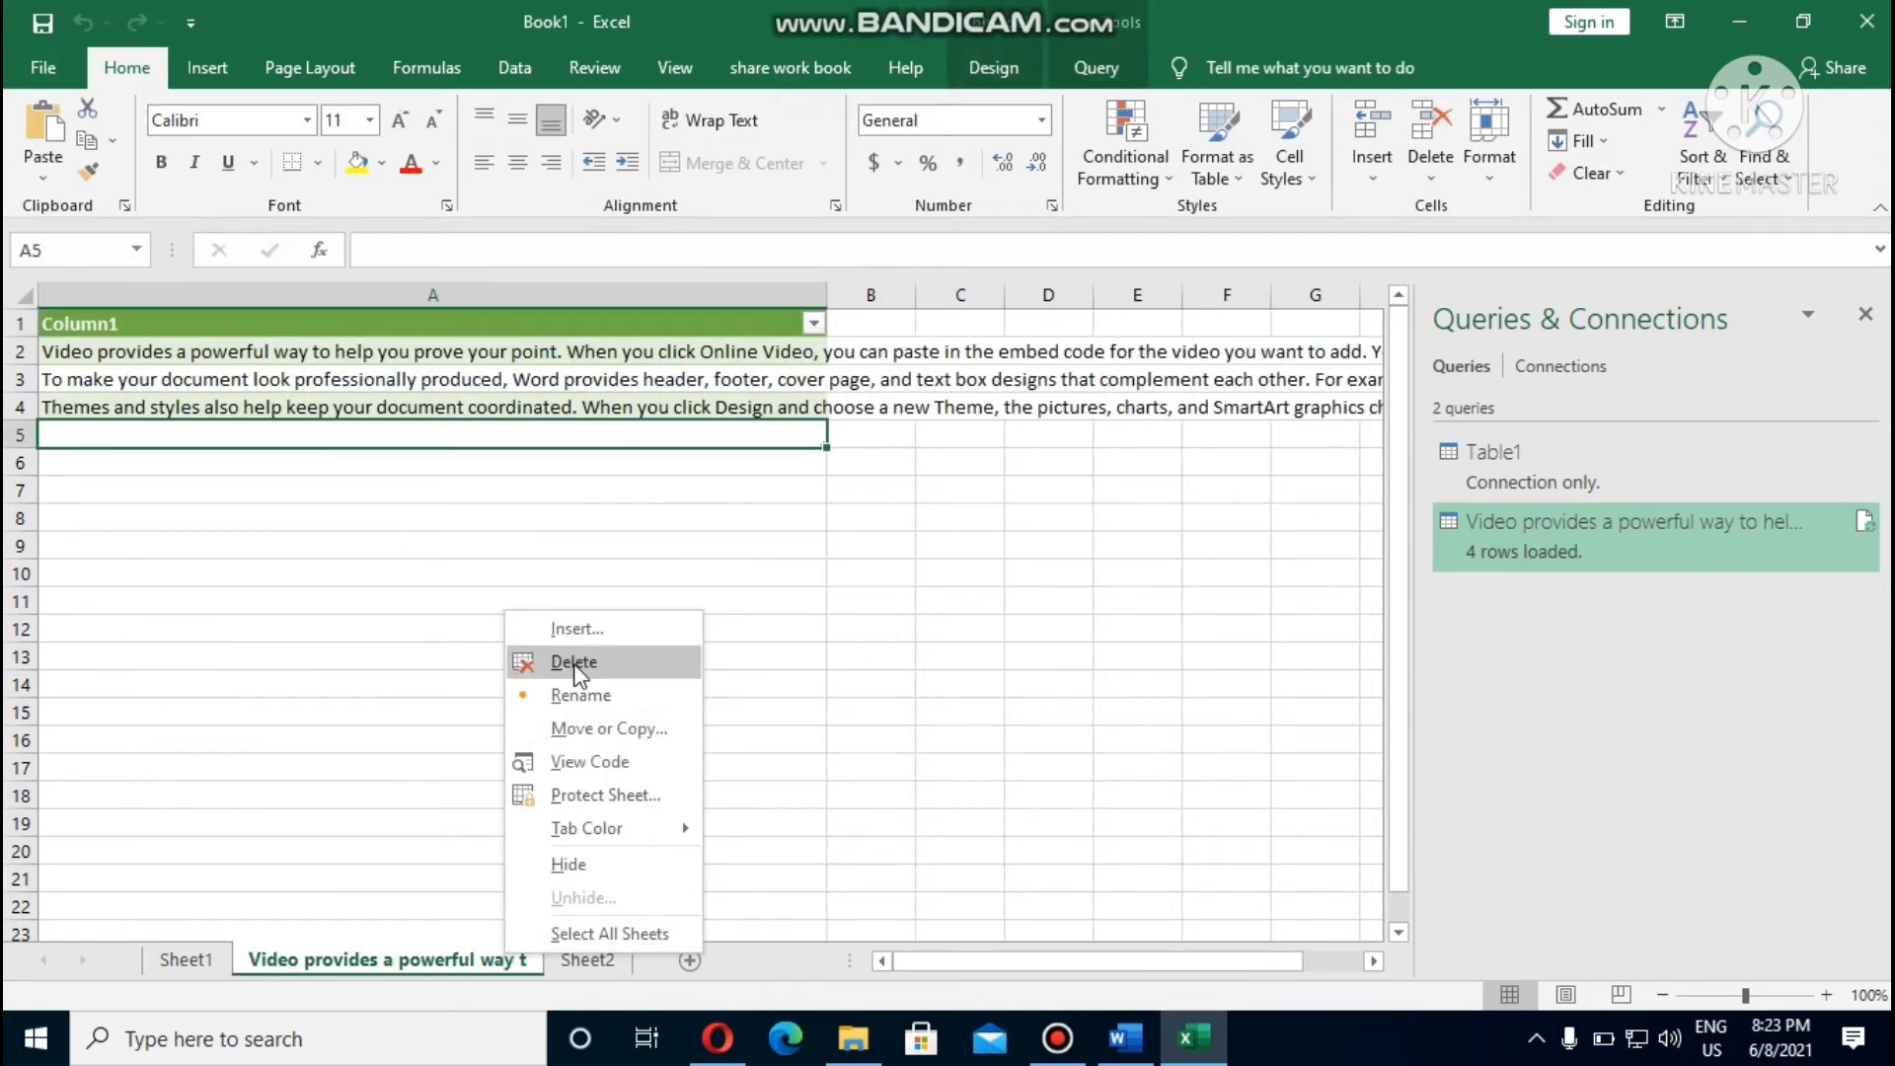
click(573, 663)
click(884, 596)
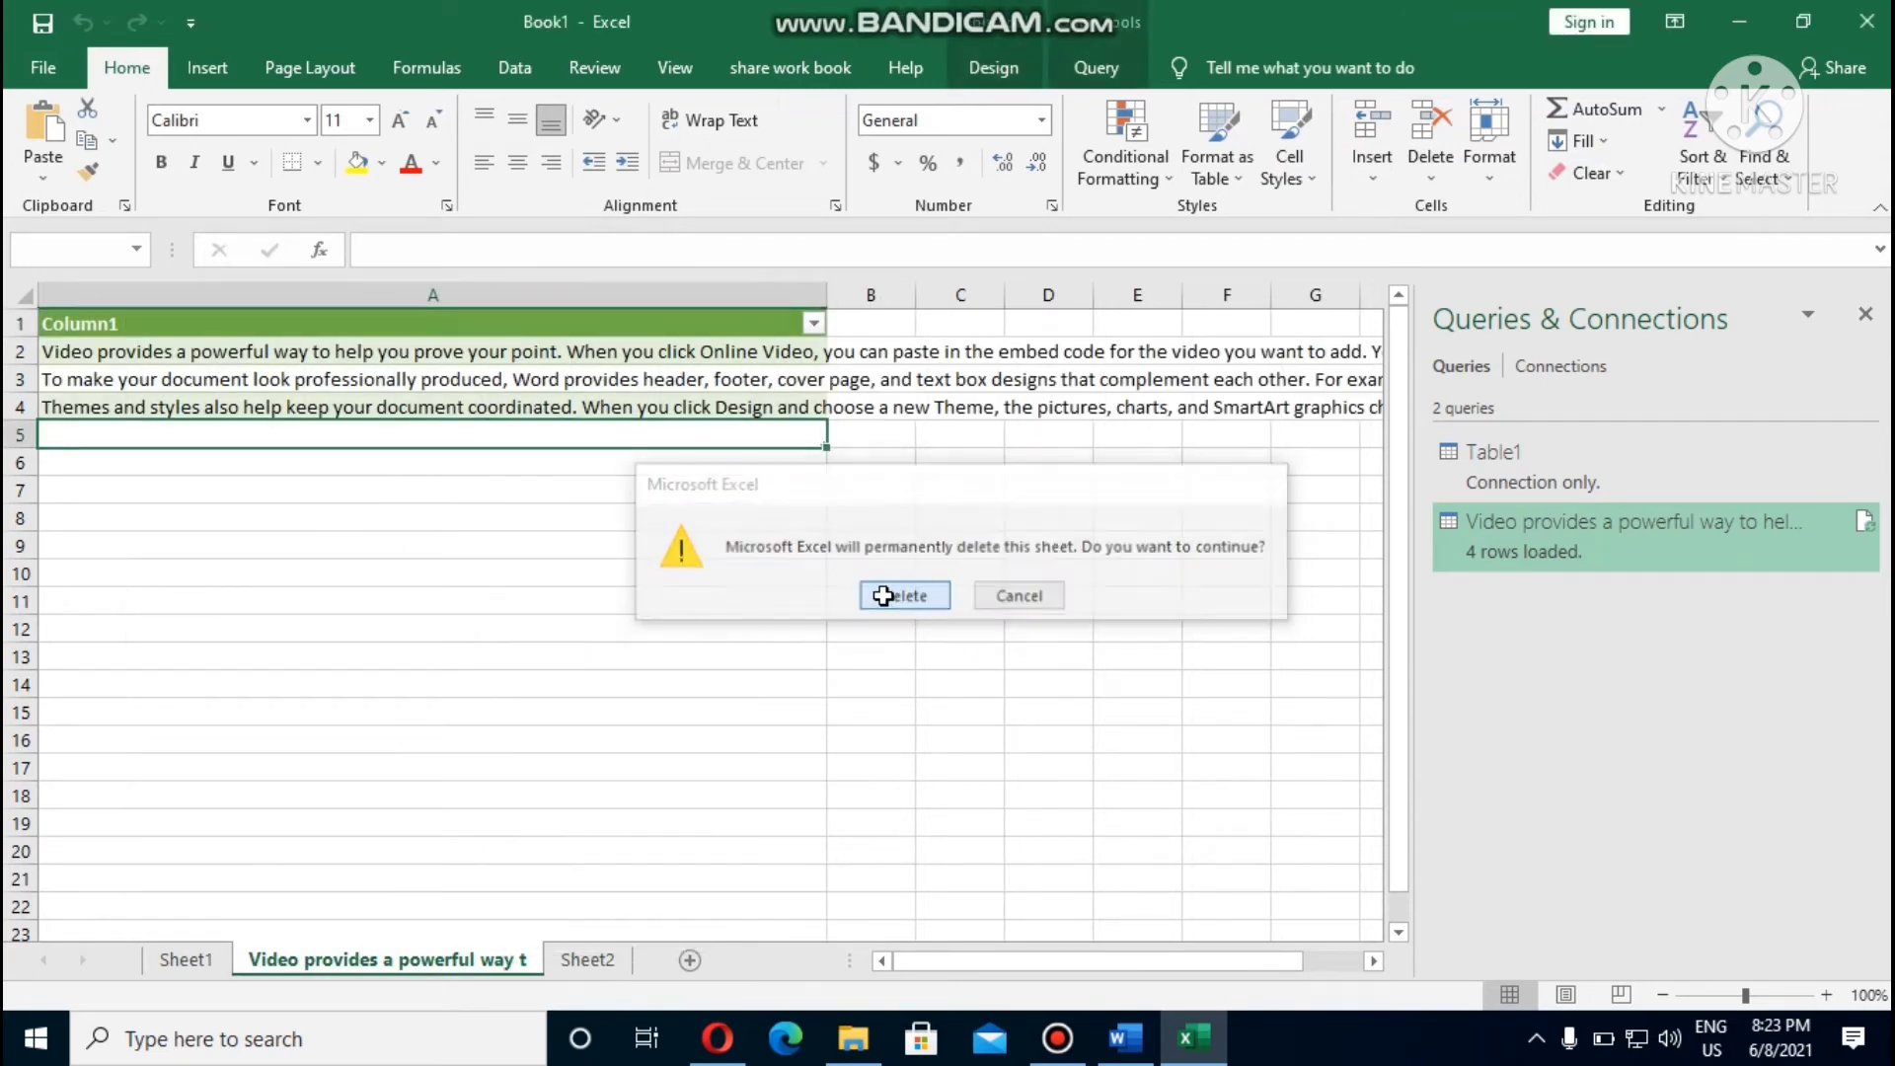
click(1865, 314)
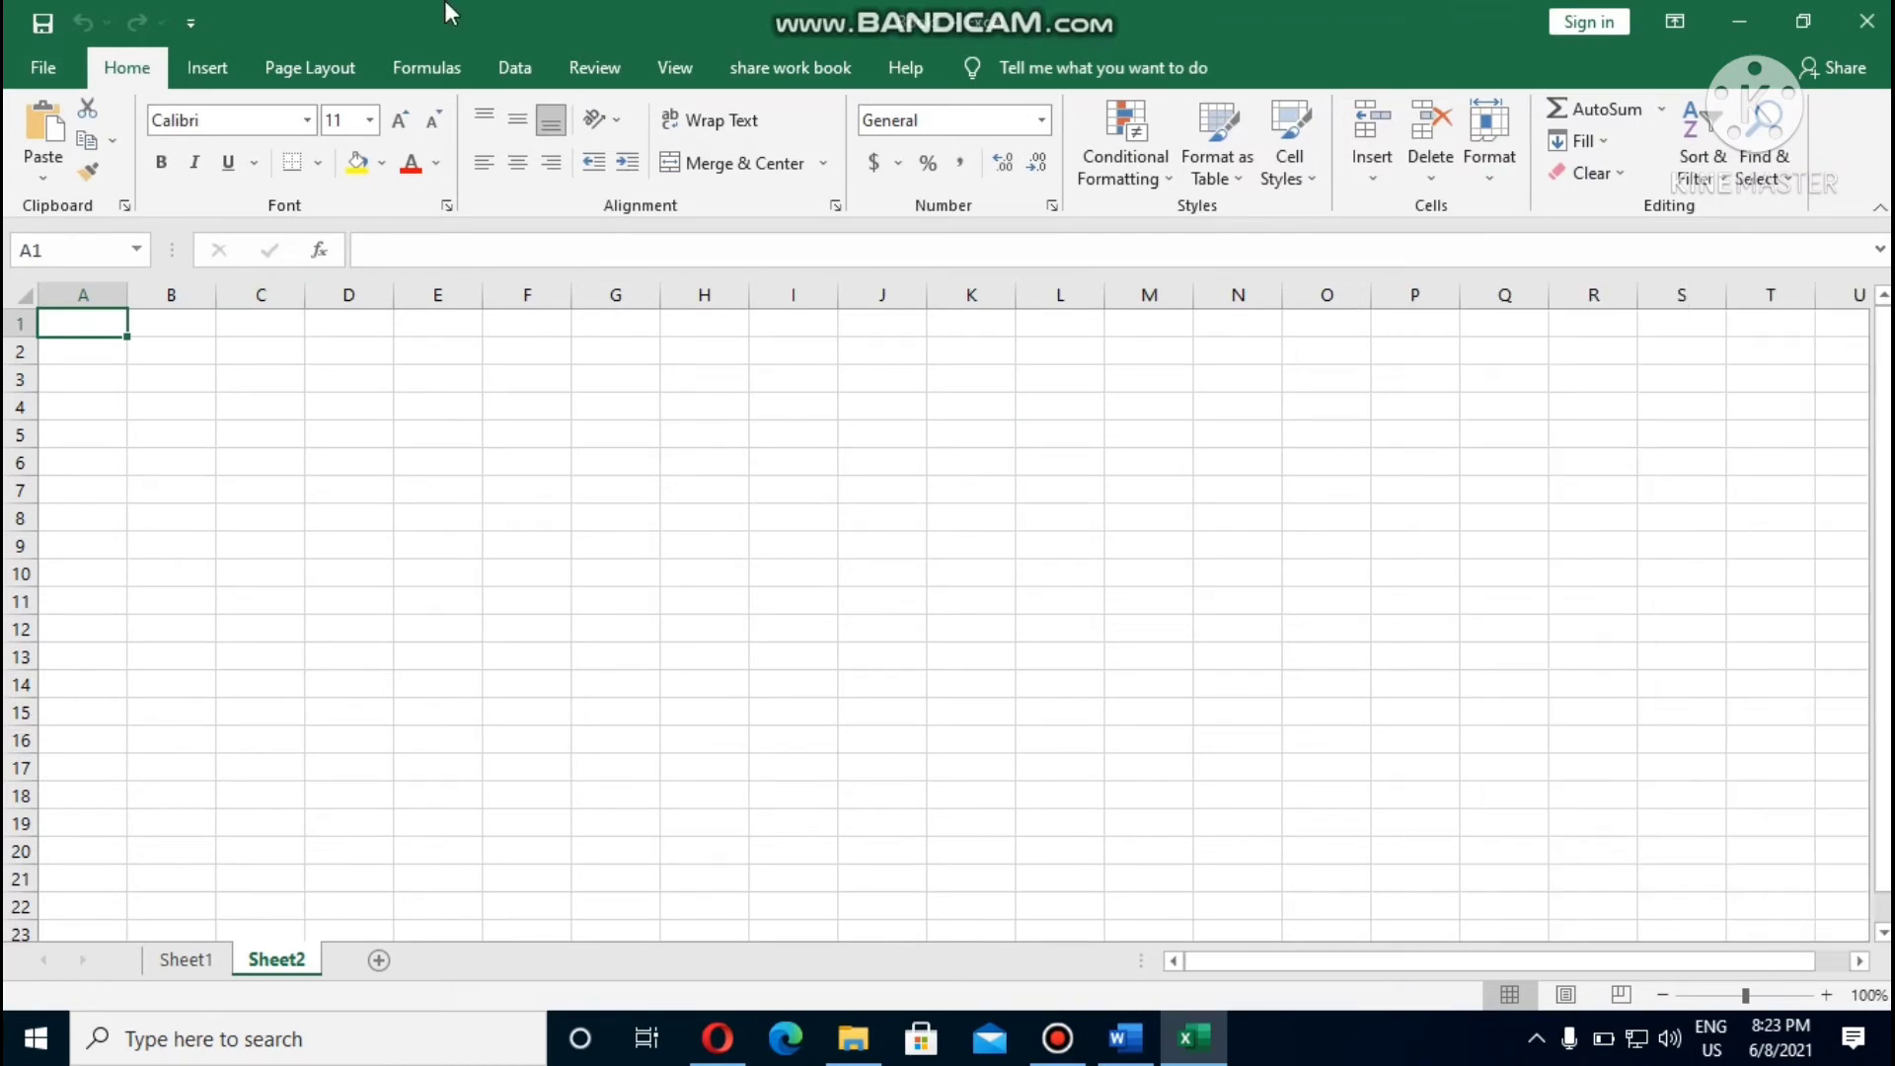
click(513, 67)
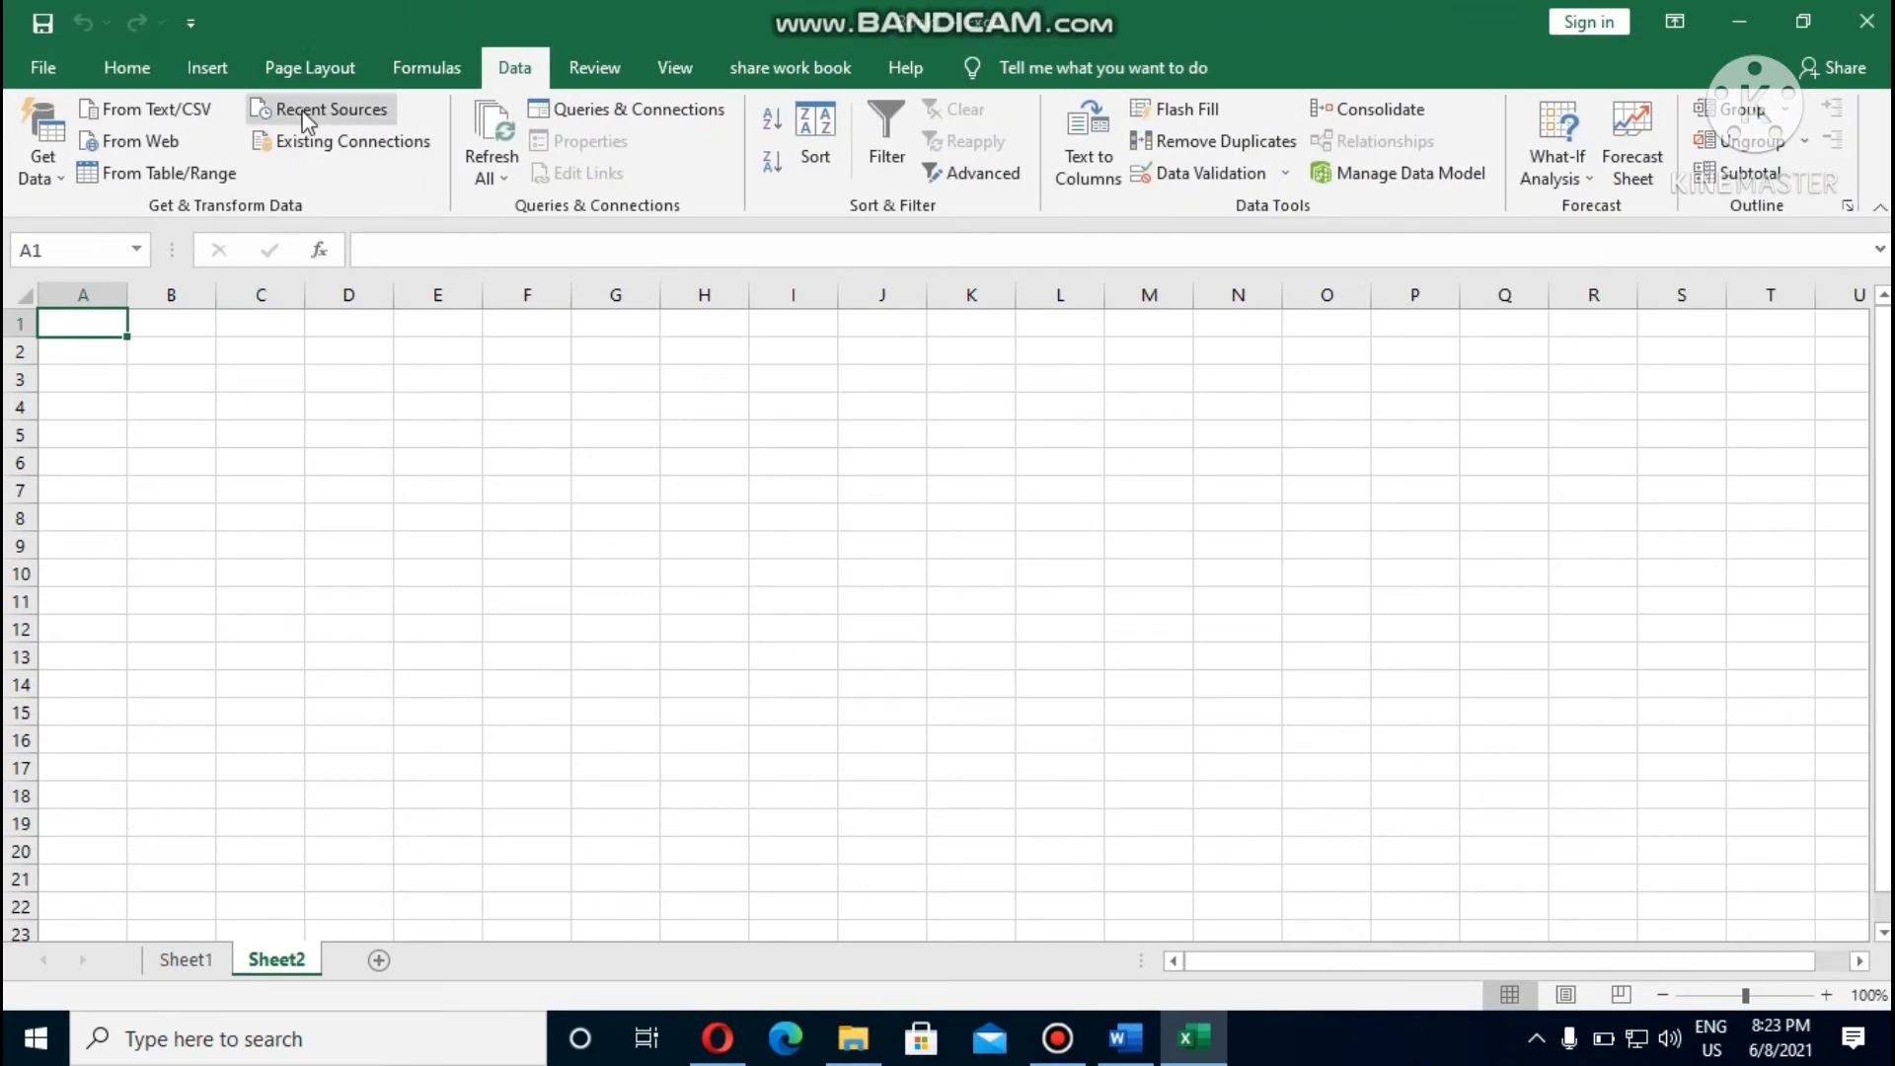
Import notepad.txt via From Text/CSV and load it as a table on a new sheet.
click(185, 112)
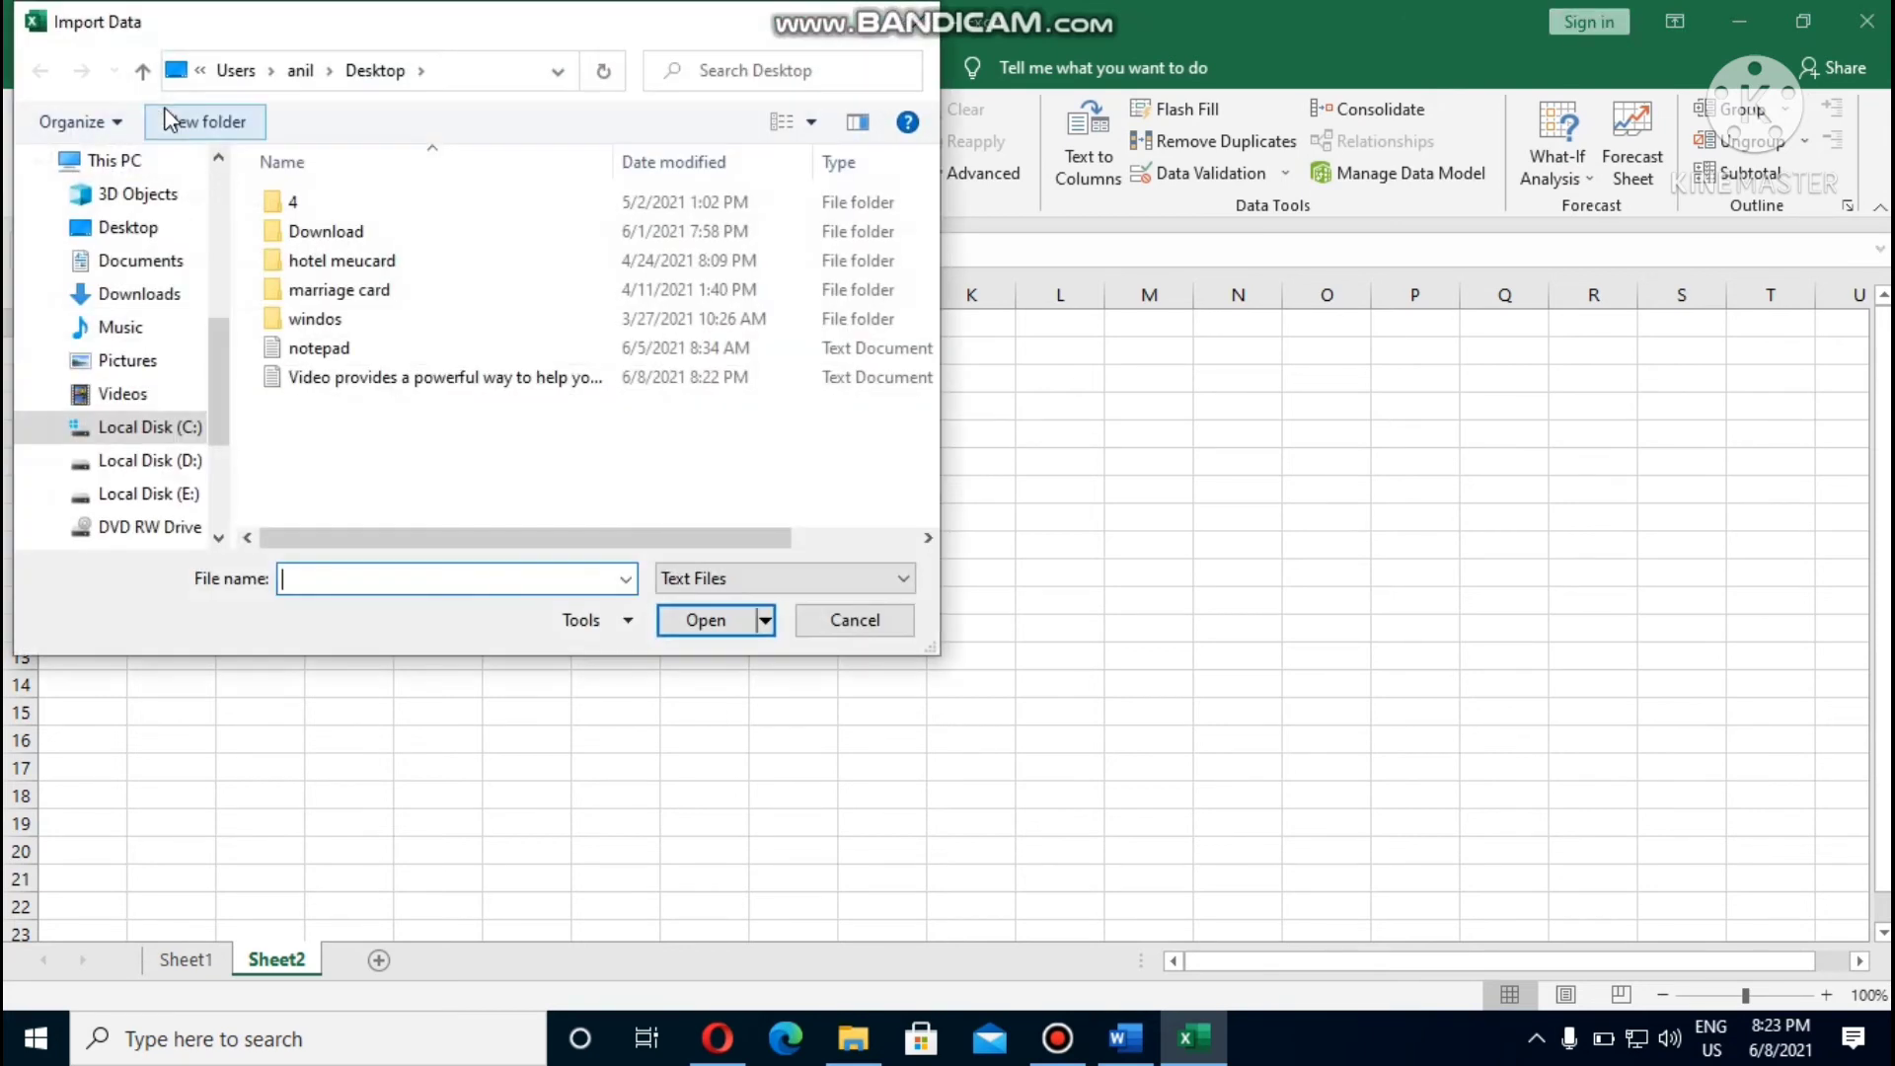
click(334, 351)
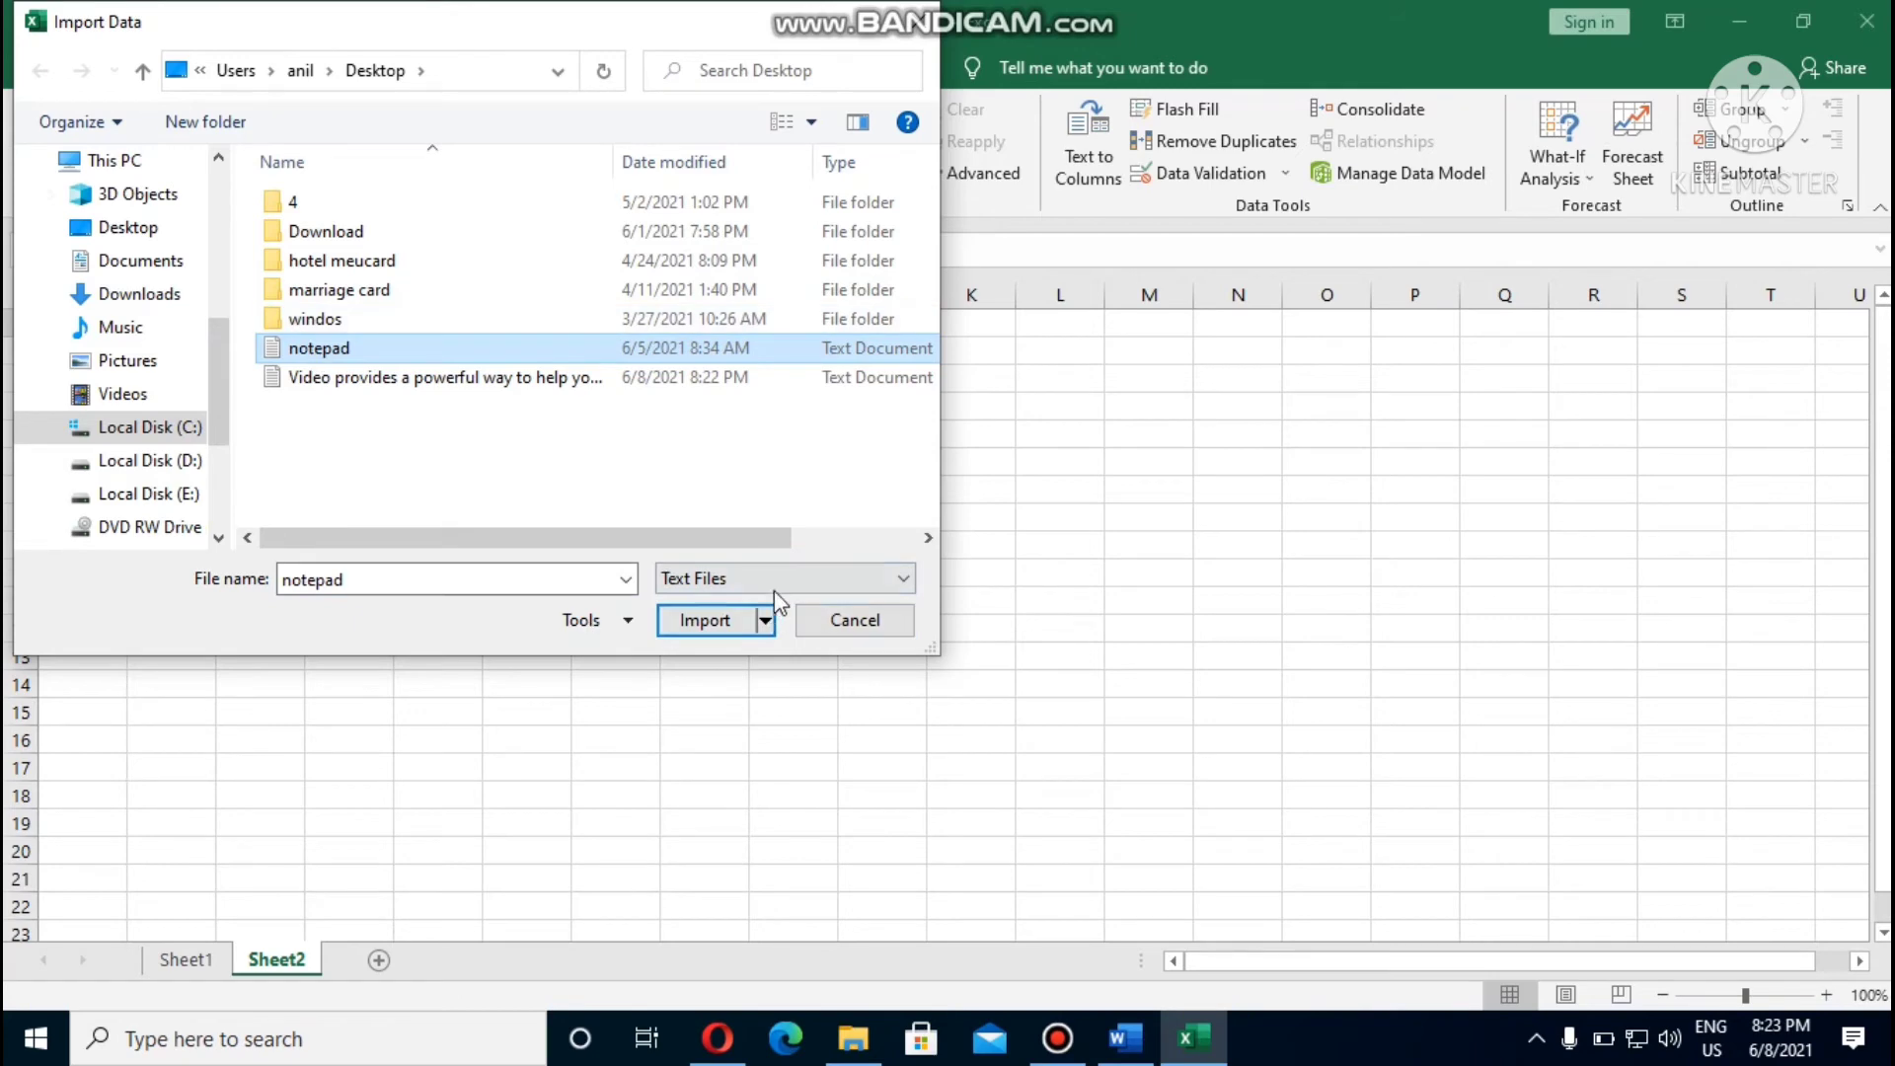
click(706, 621)
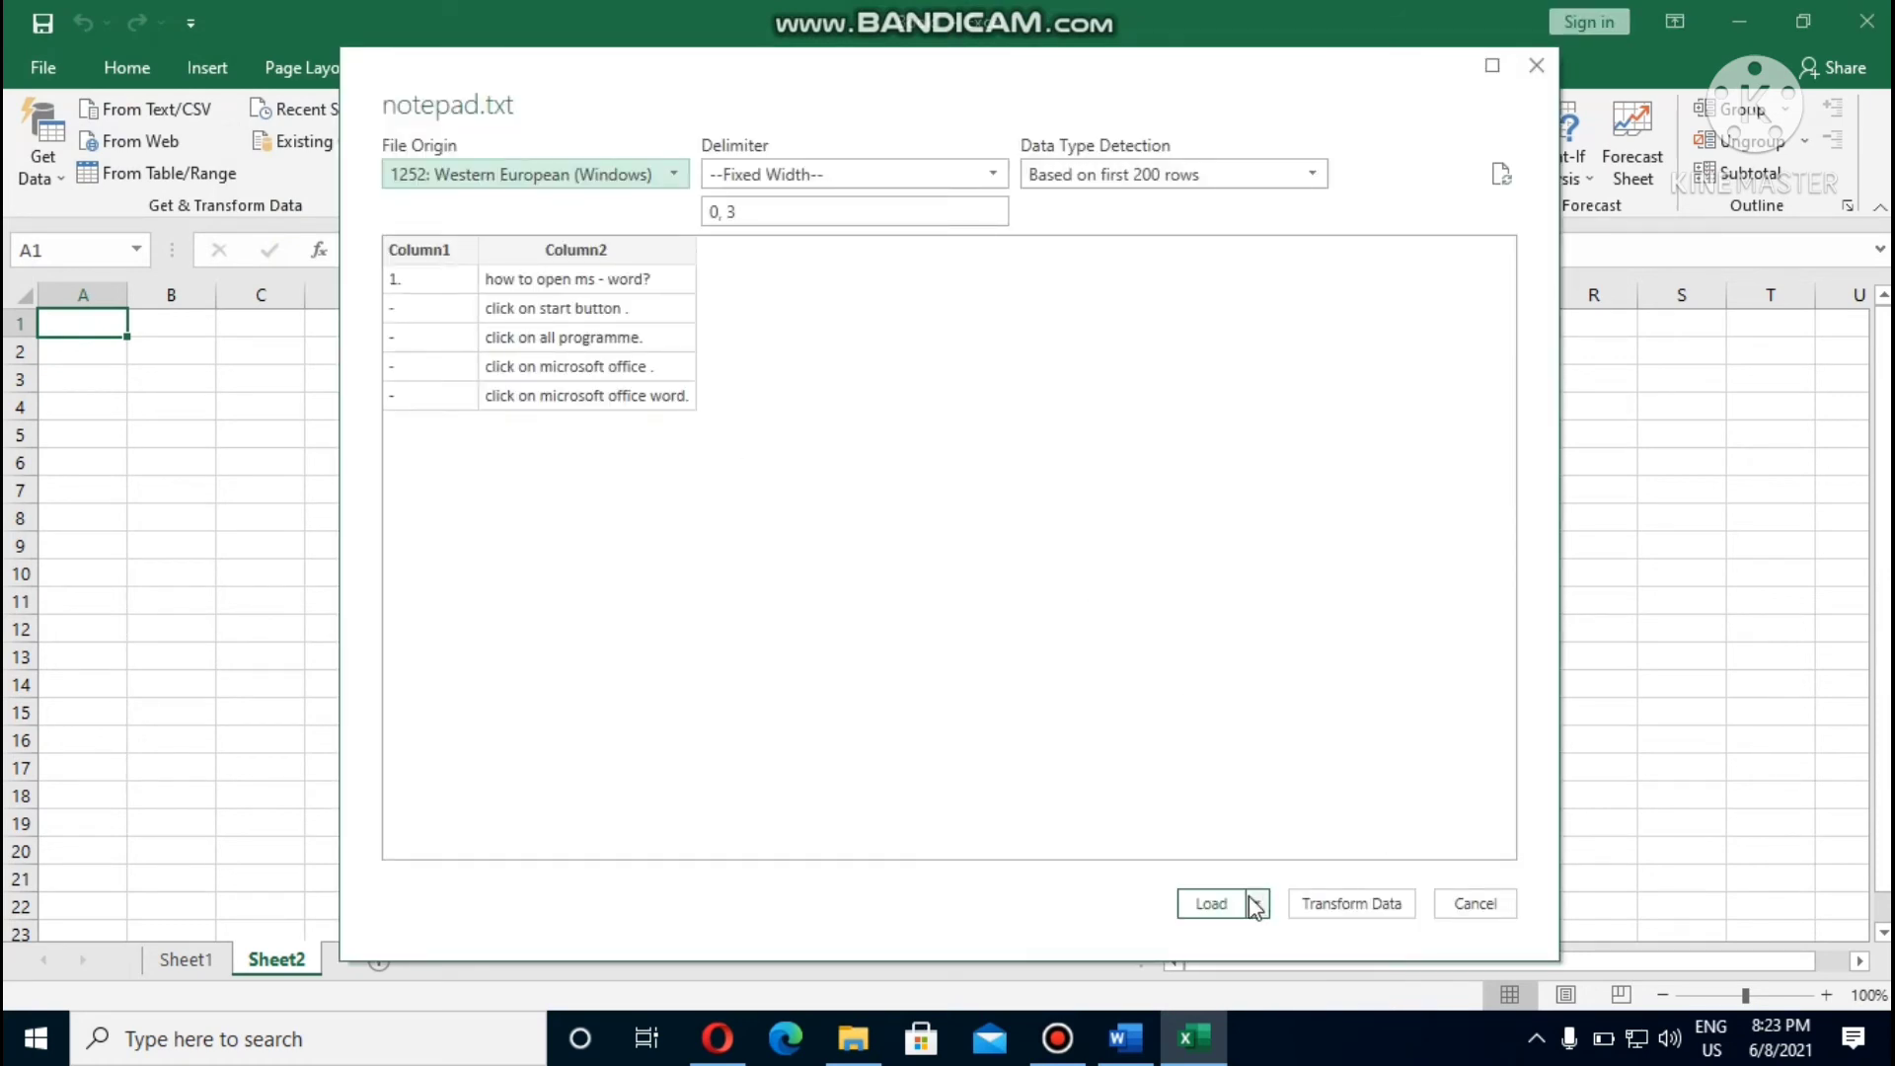
click(1200, 906)
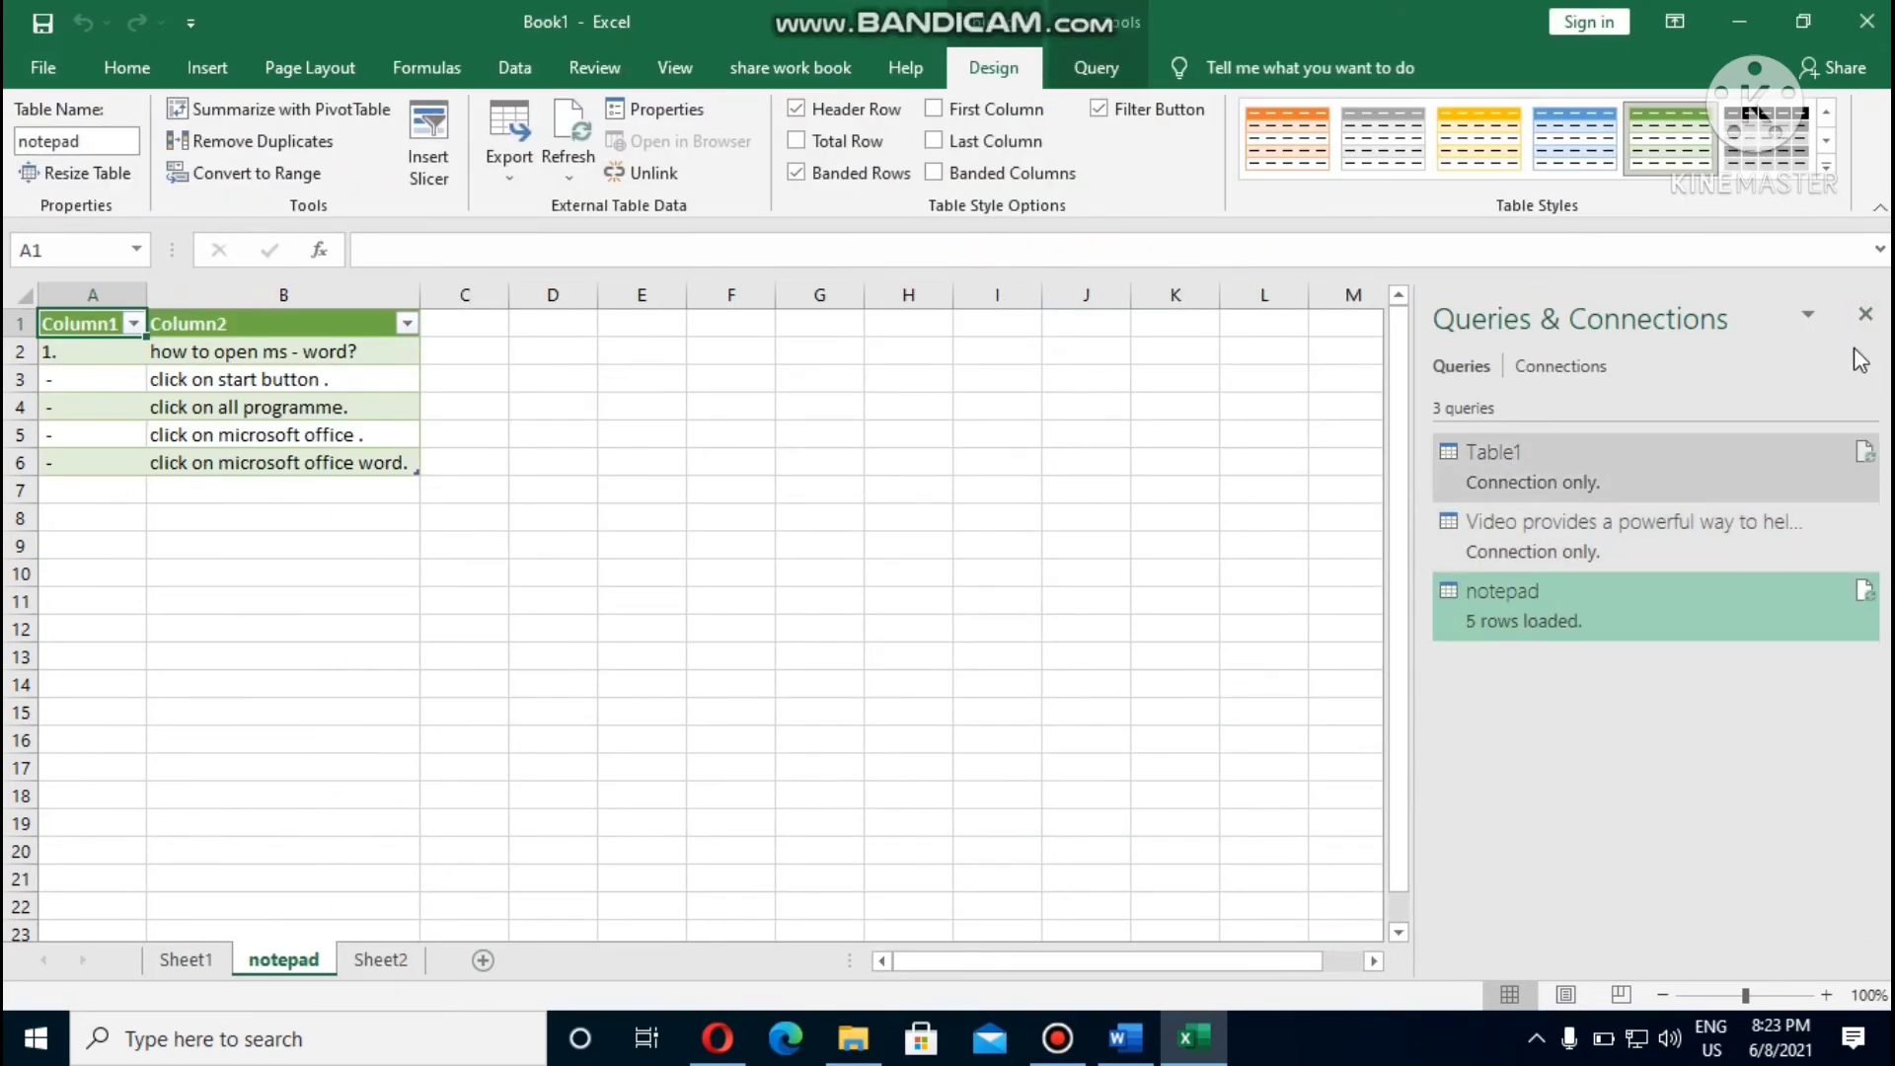
Close the Queries & Connections pane and delete the notepad sheet.
click(1865, 321)
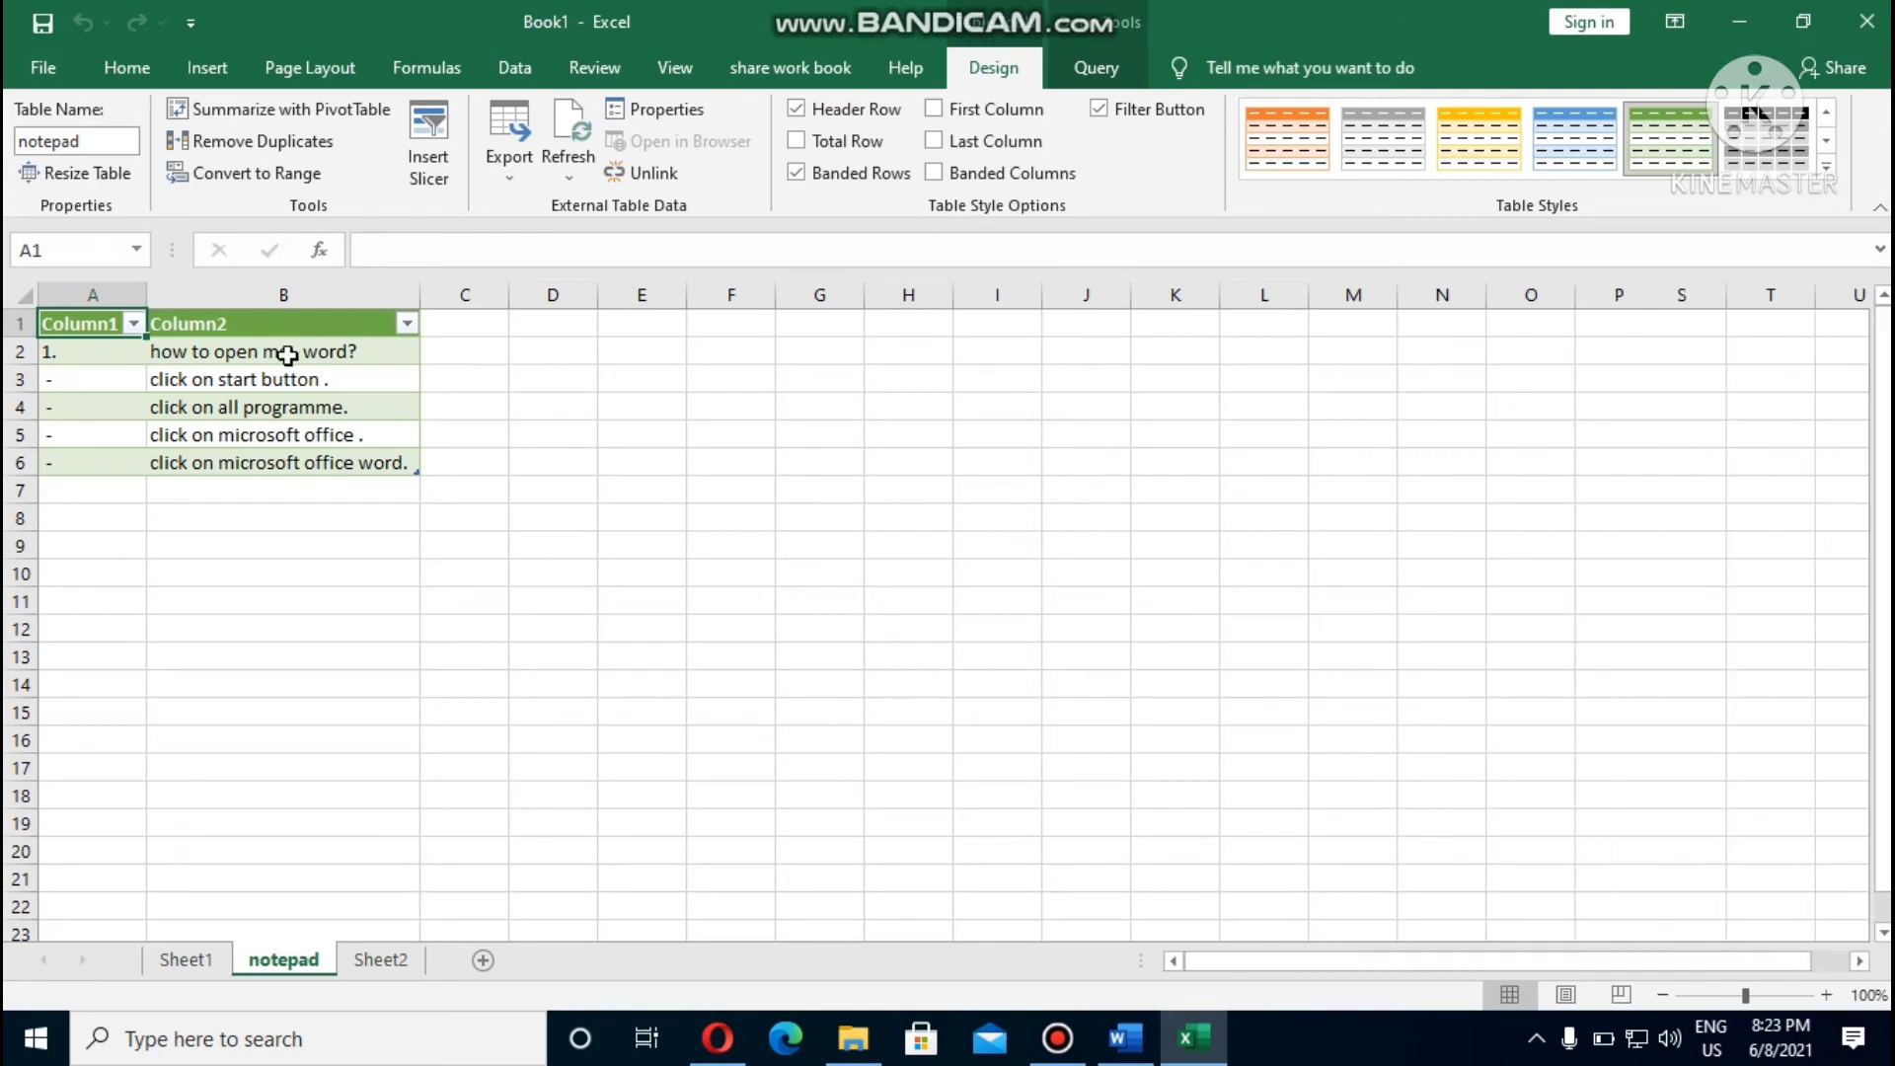
right_click(283, 968)
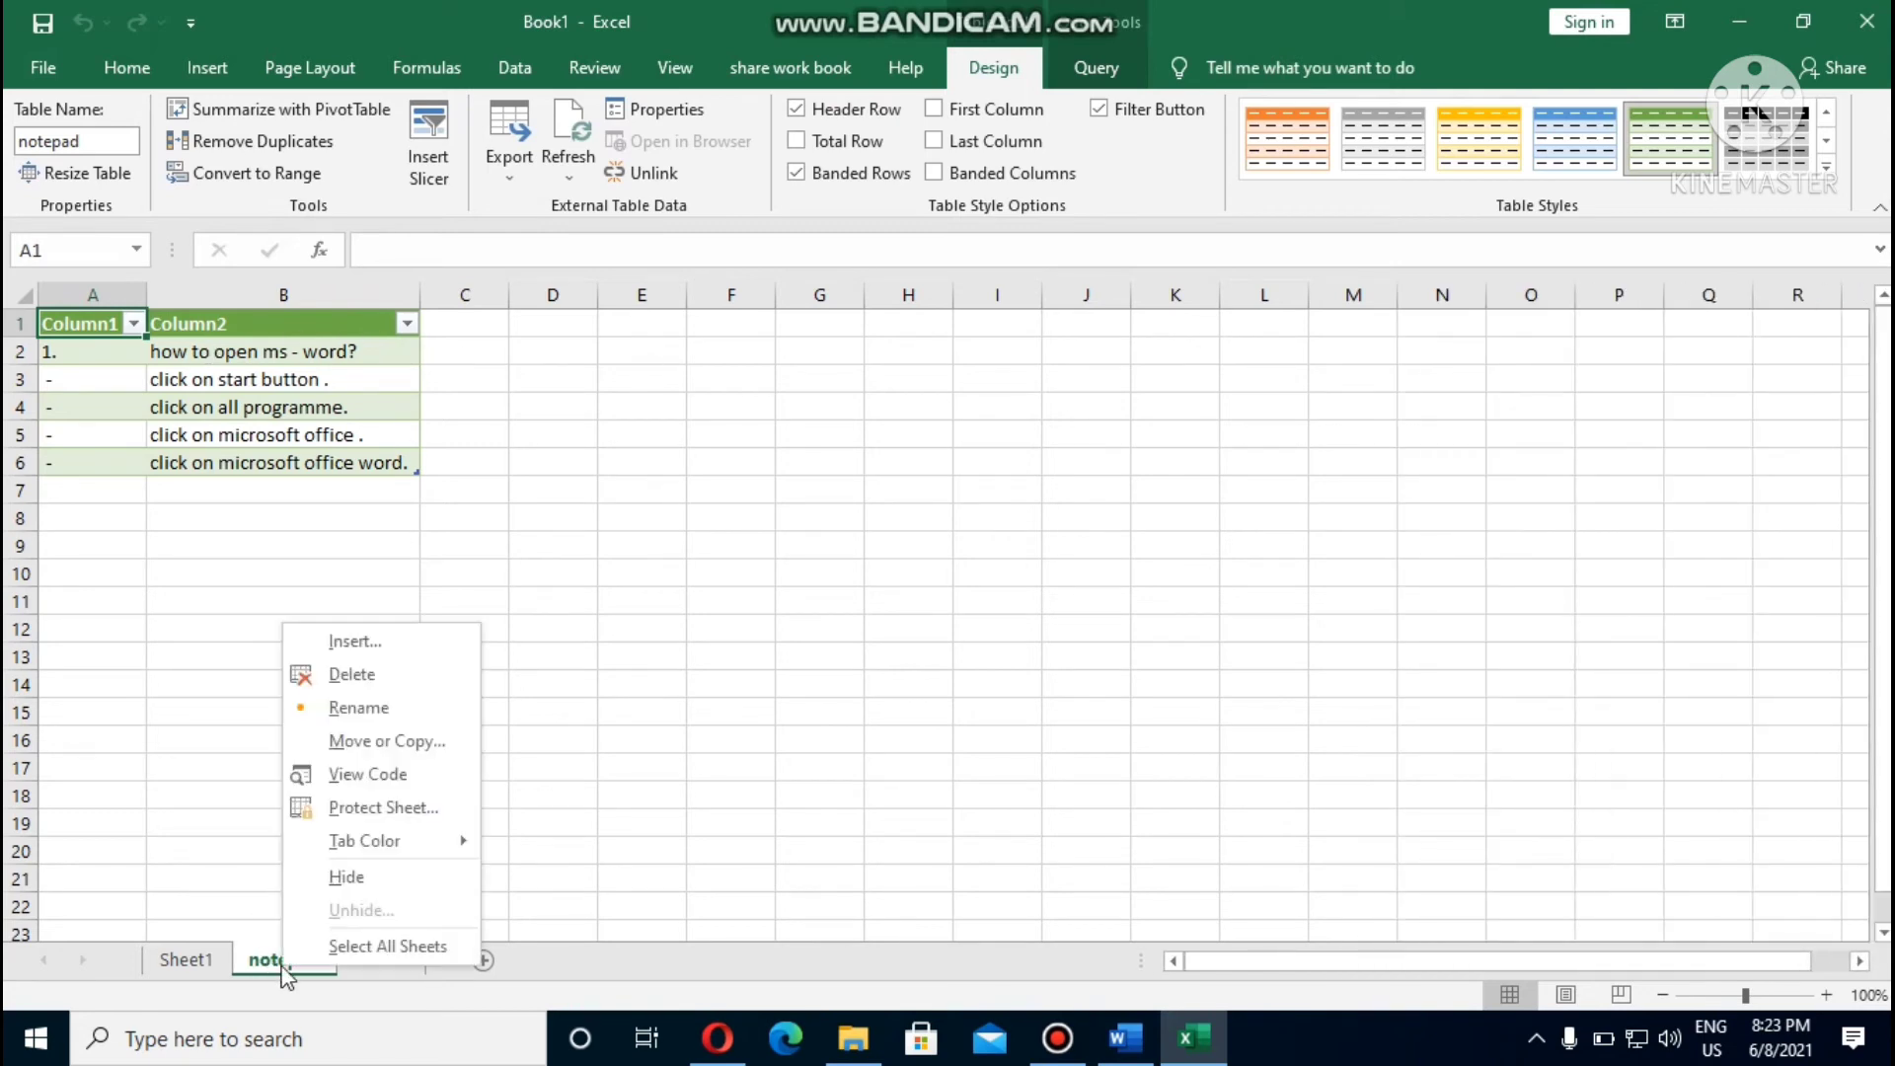
click(360, 685)
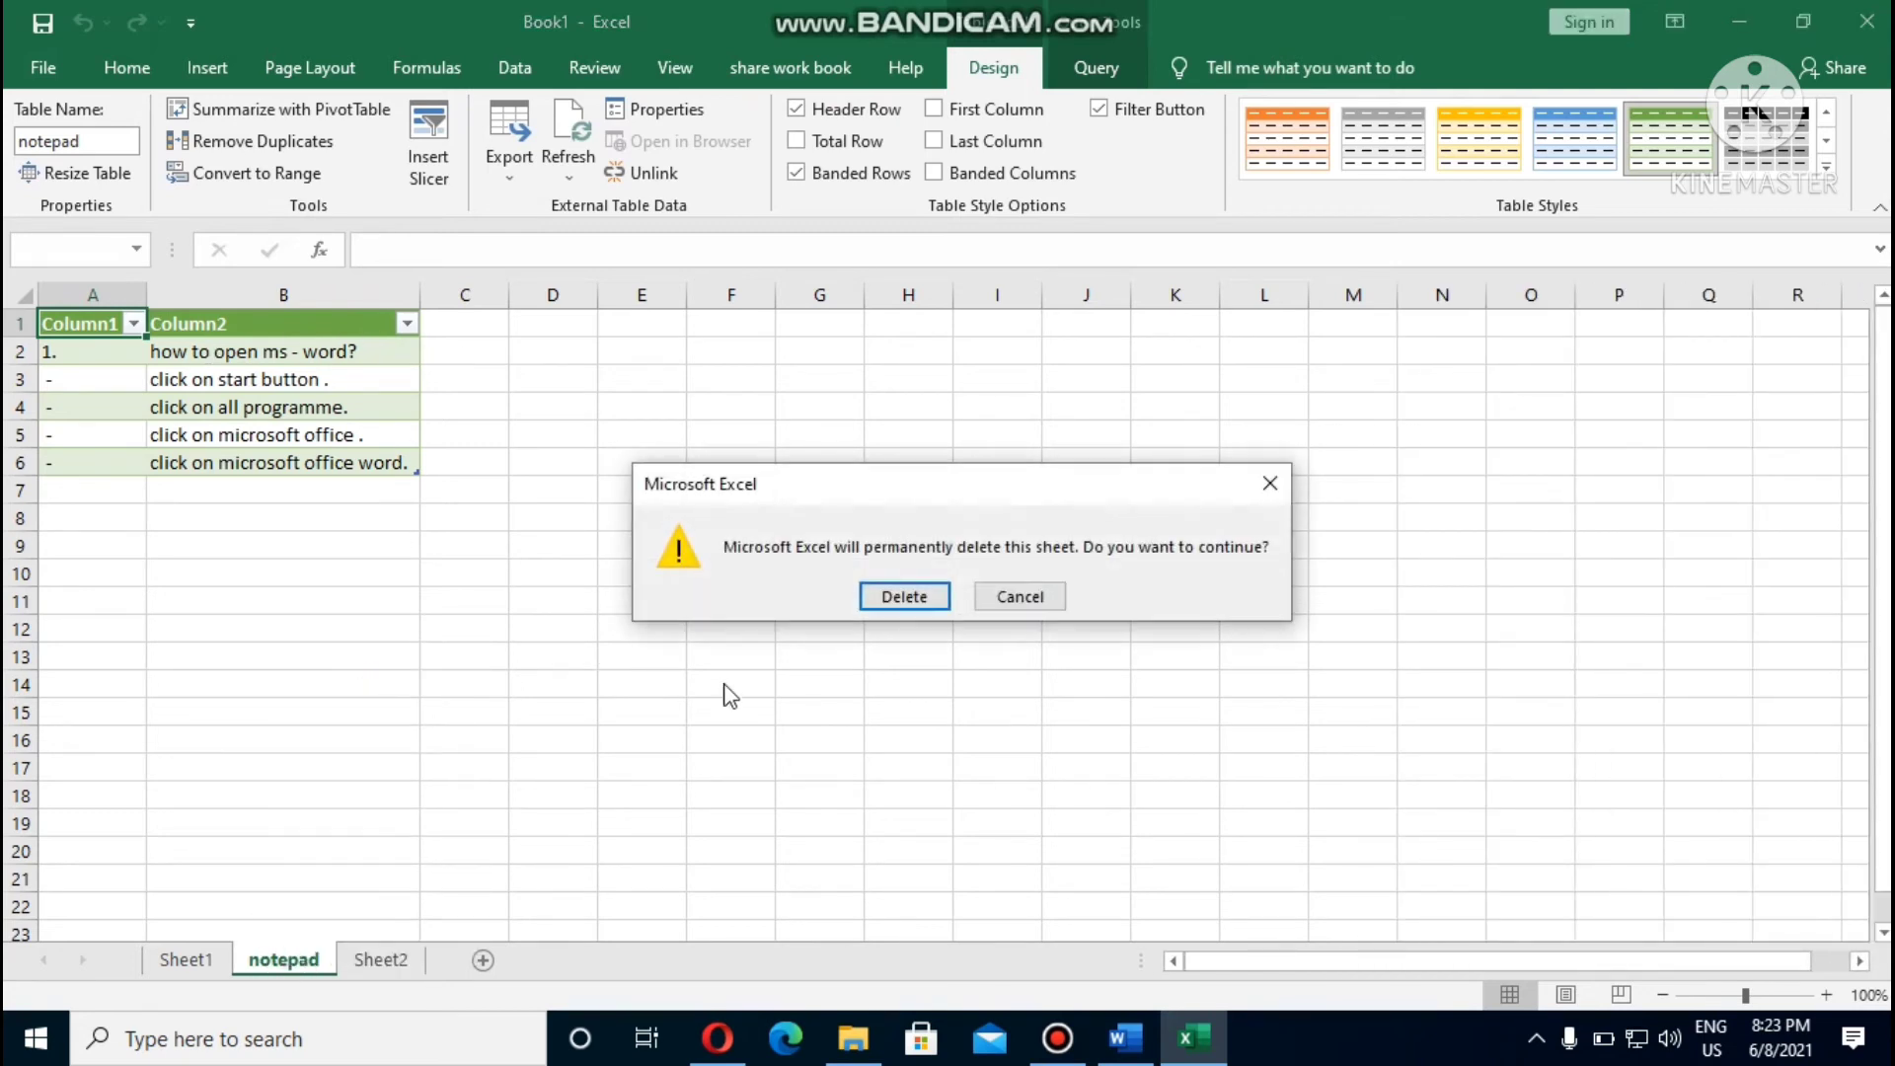
click(923, 600)
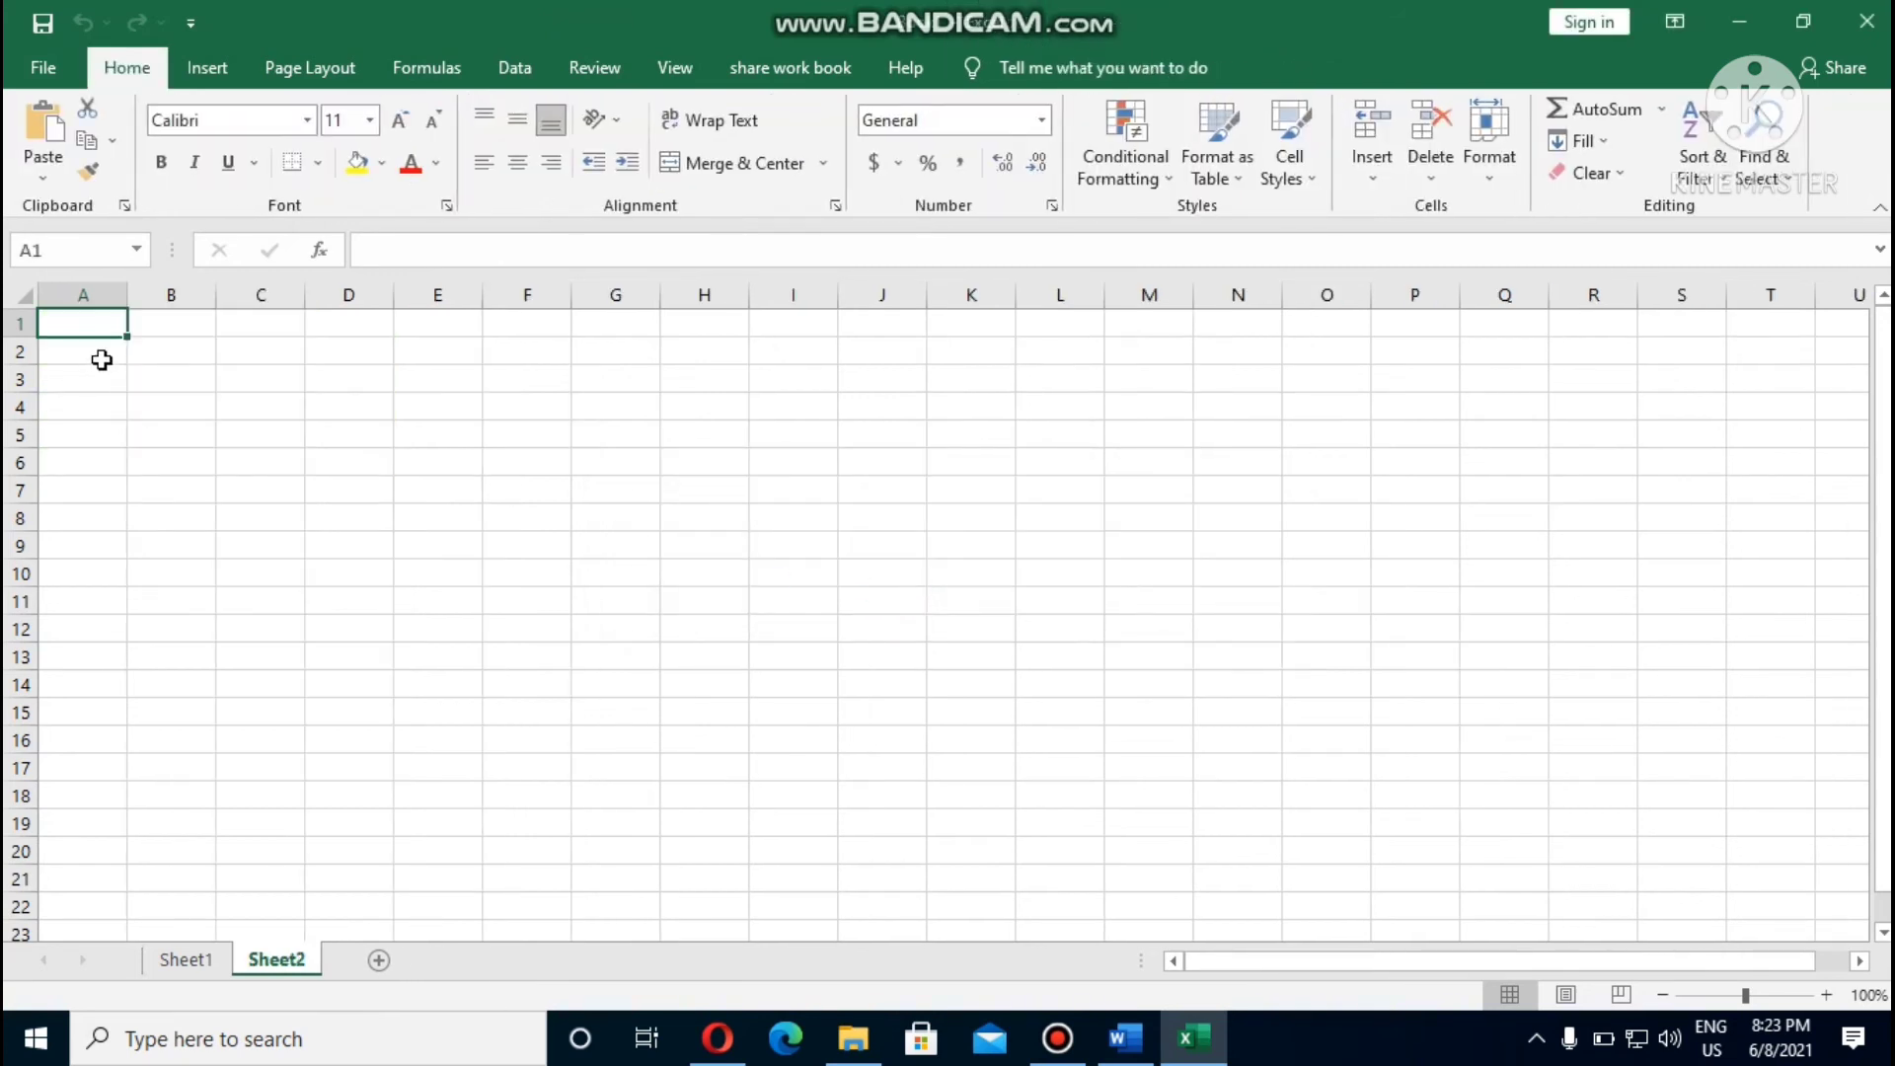
Create a Table5 query from Sheet2 range A1:D5 using From Table/Range, keeping the changes.
mouse_move(78, 325)
mouse_down()
mouse_move(400, 415)
mouse_move(348, 435)
mouse_up()
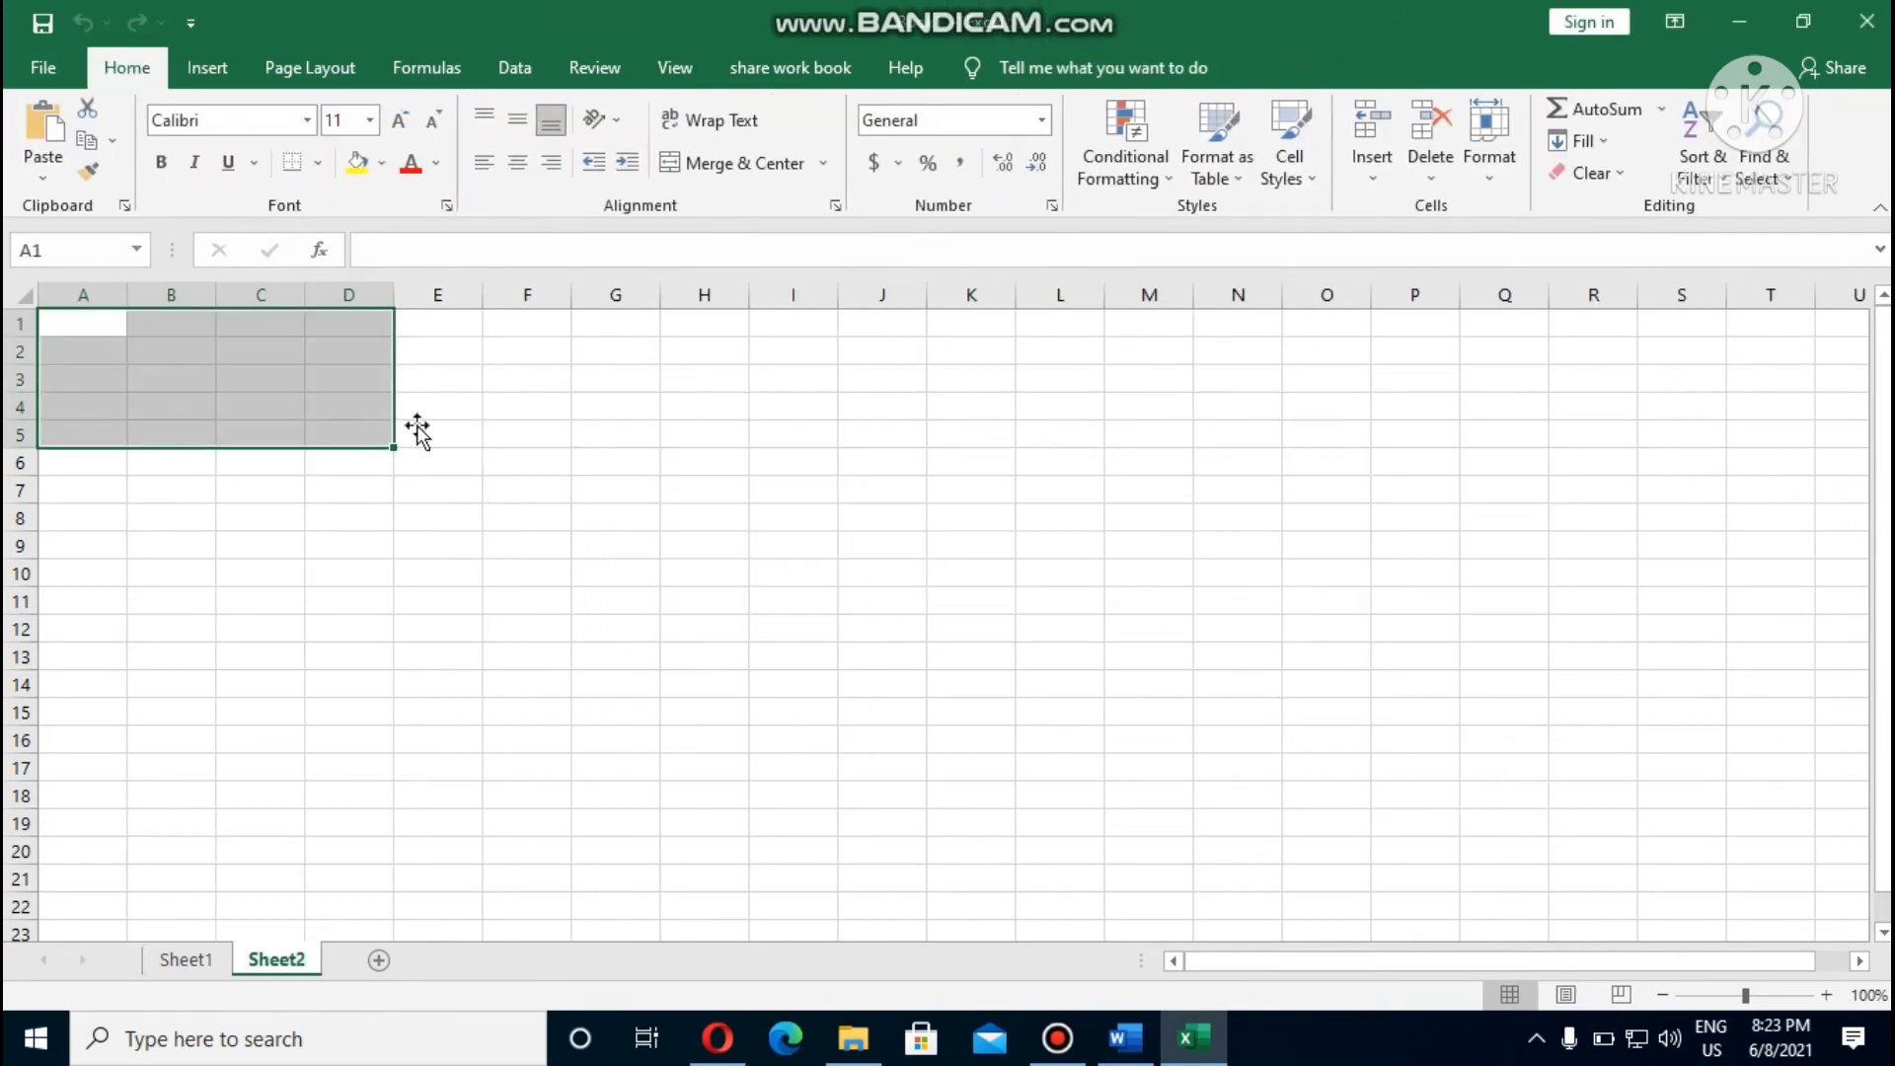
click(515, 81)
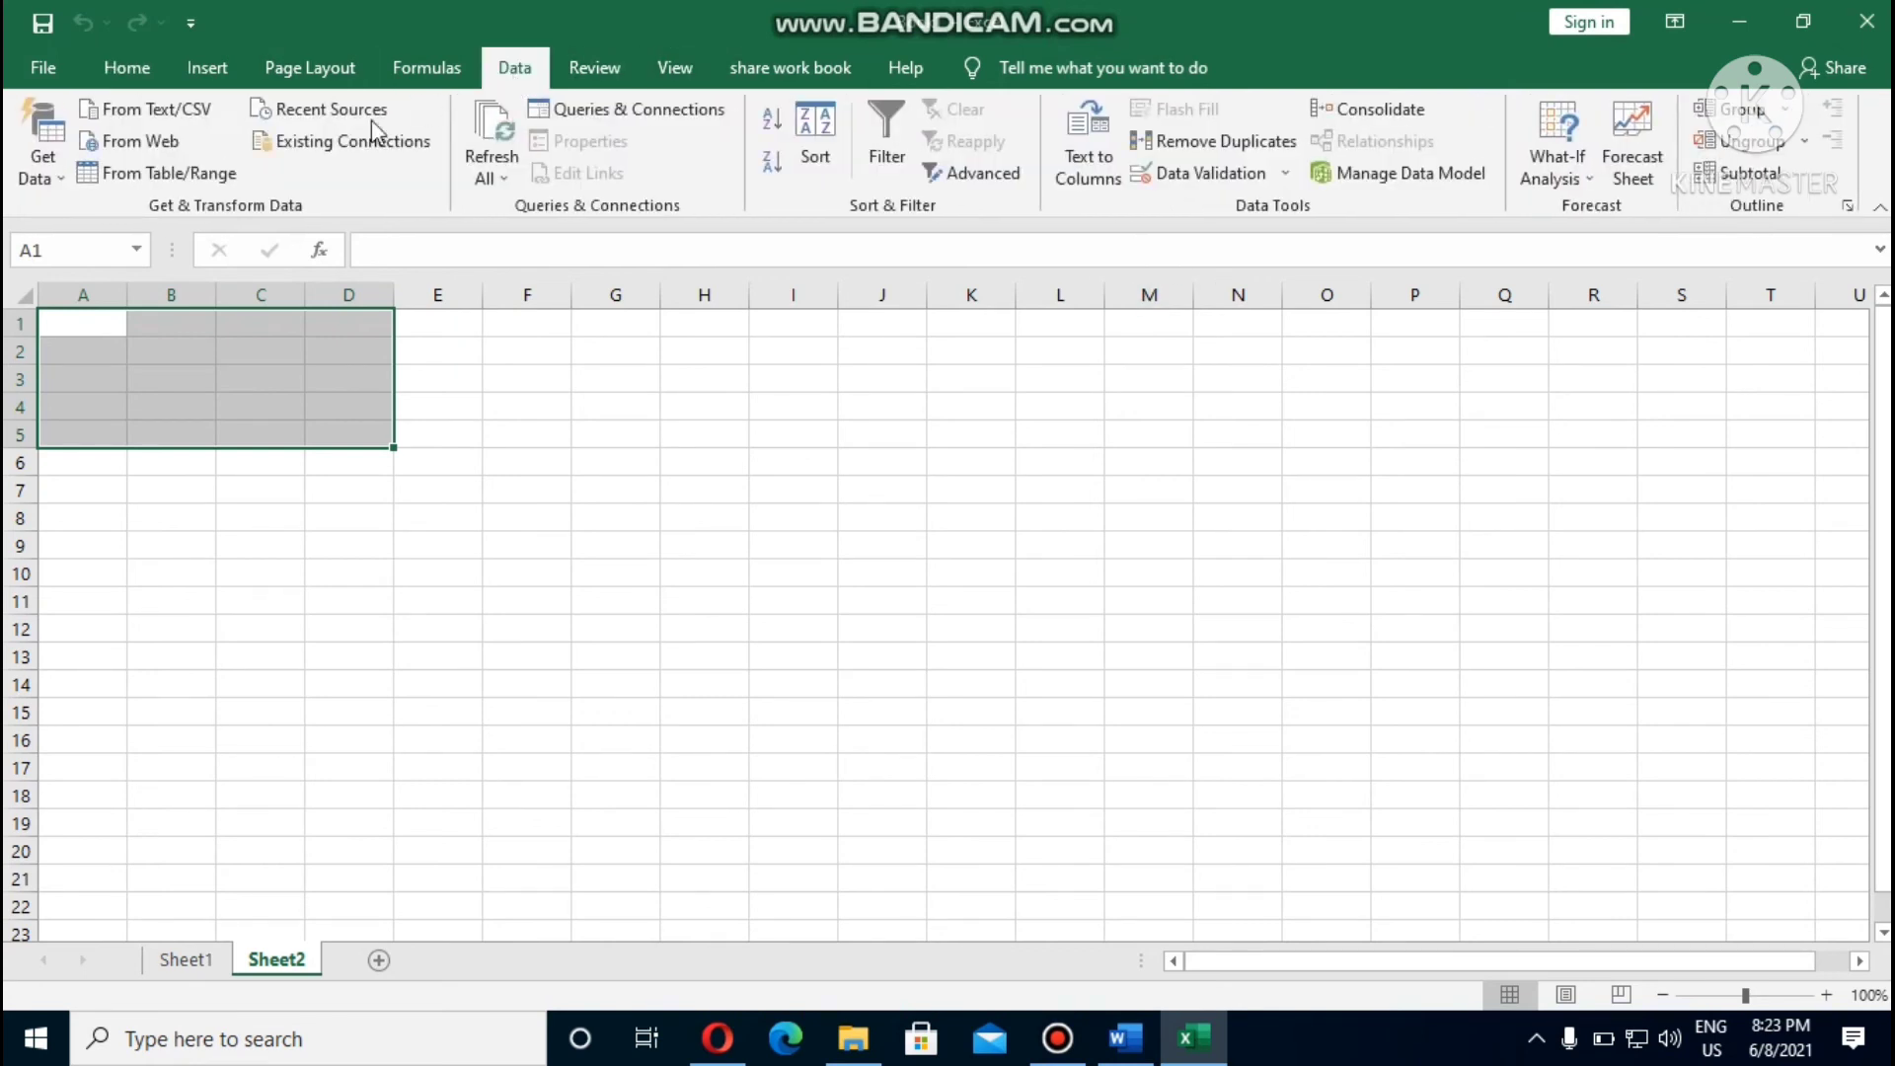
click(173, 181)
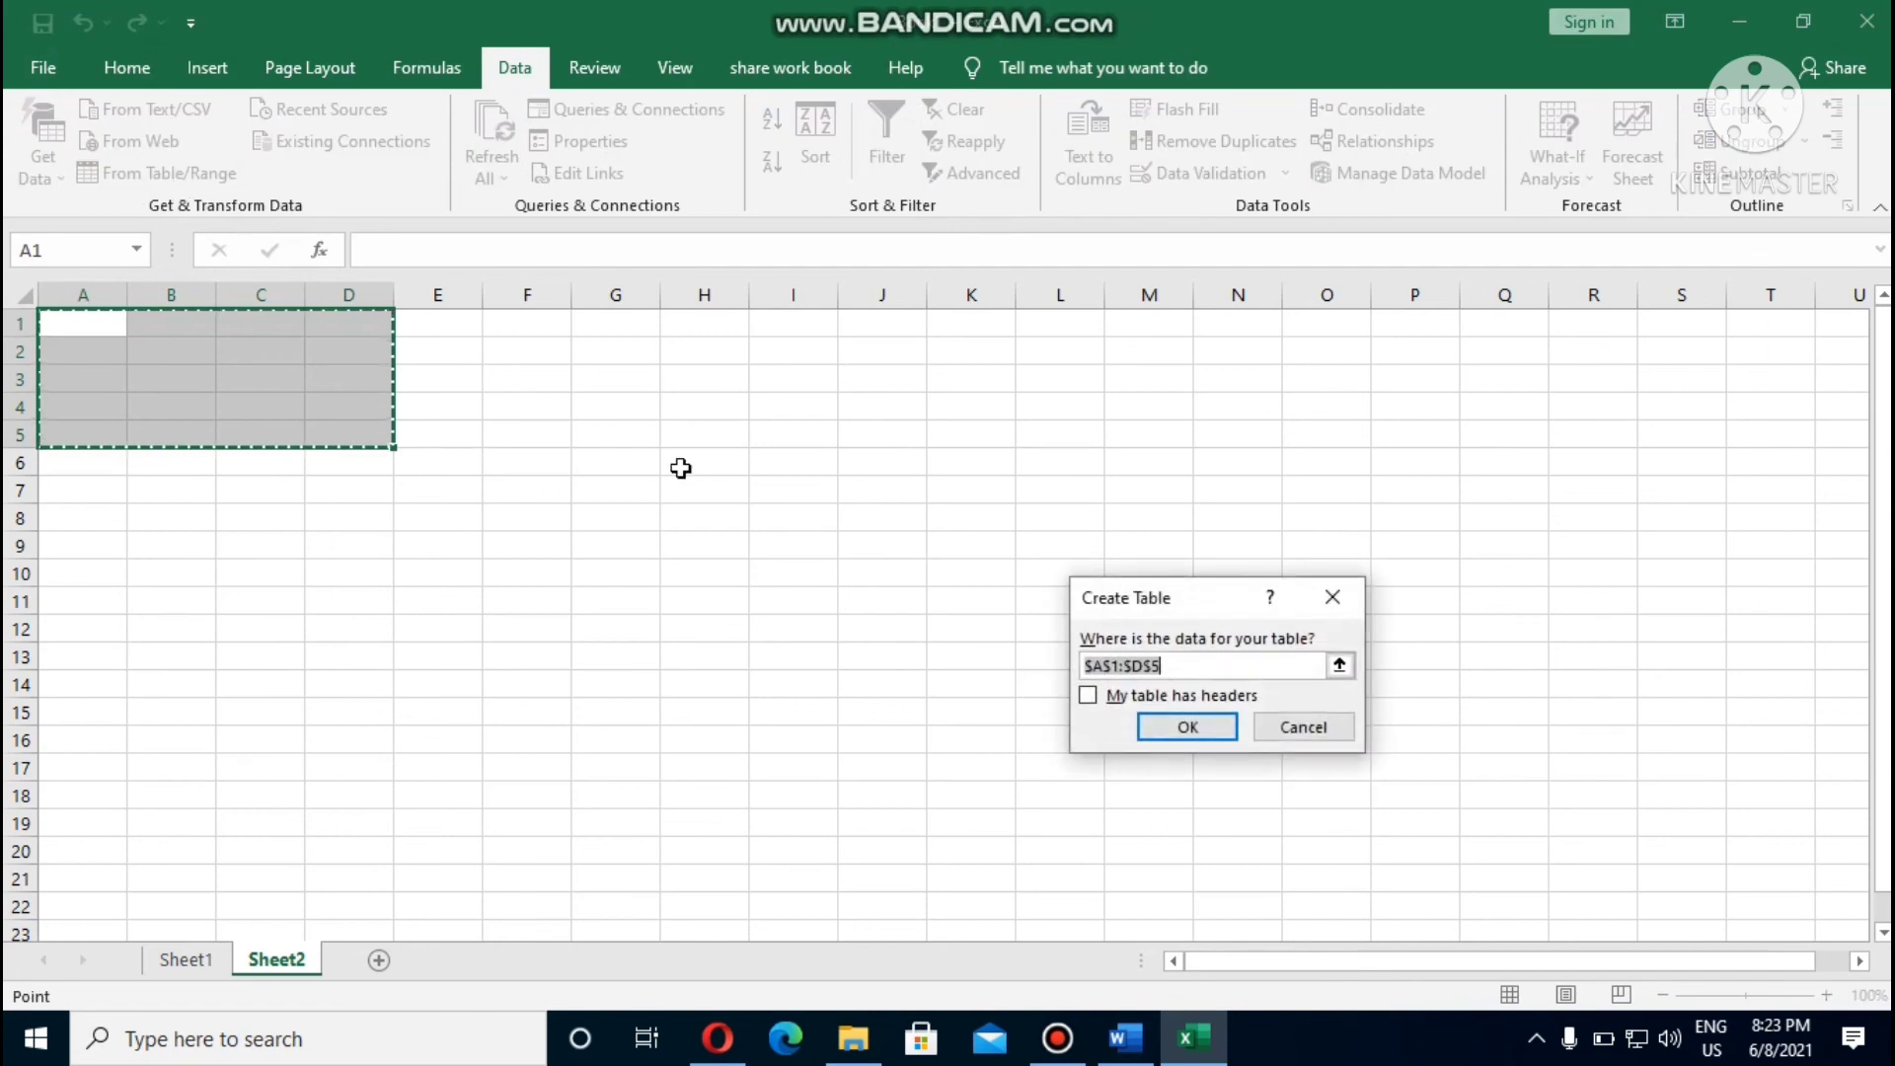
click(1178, 732)
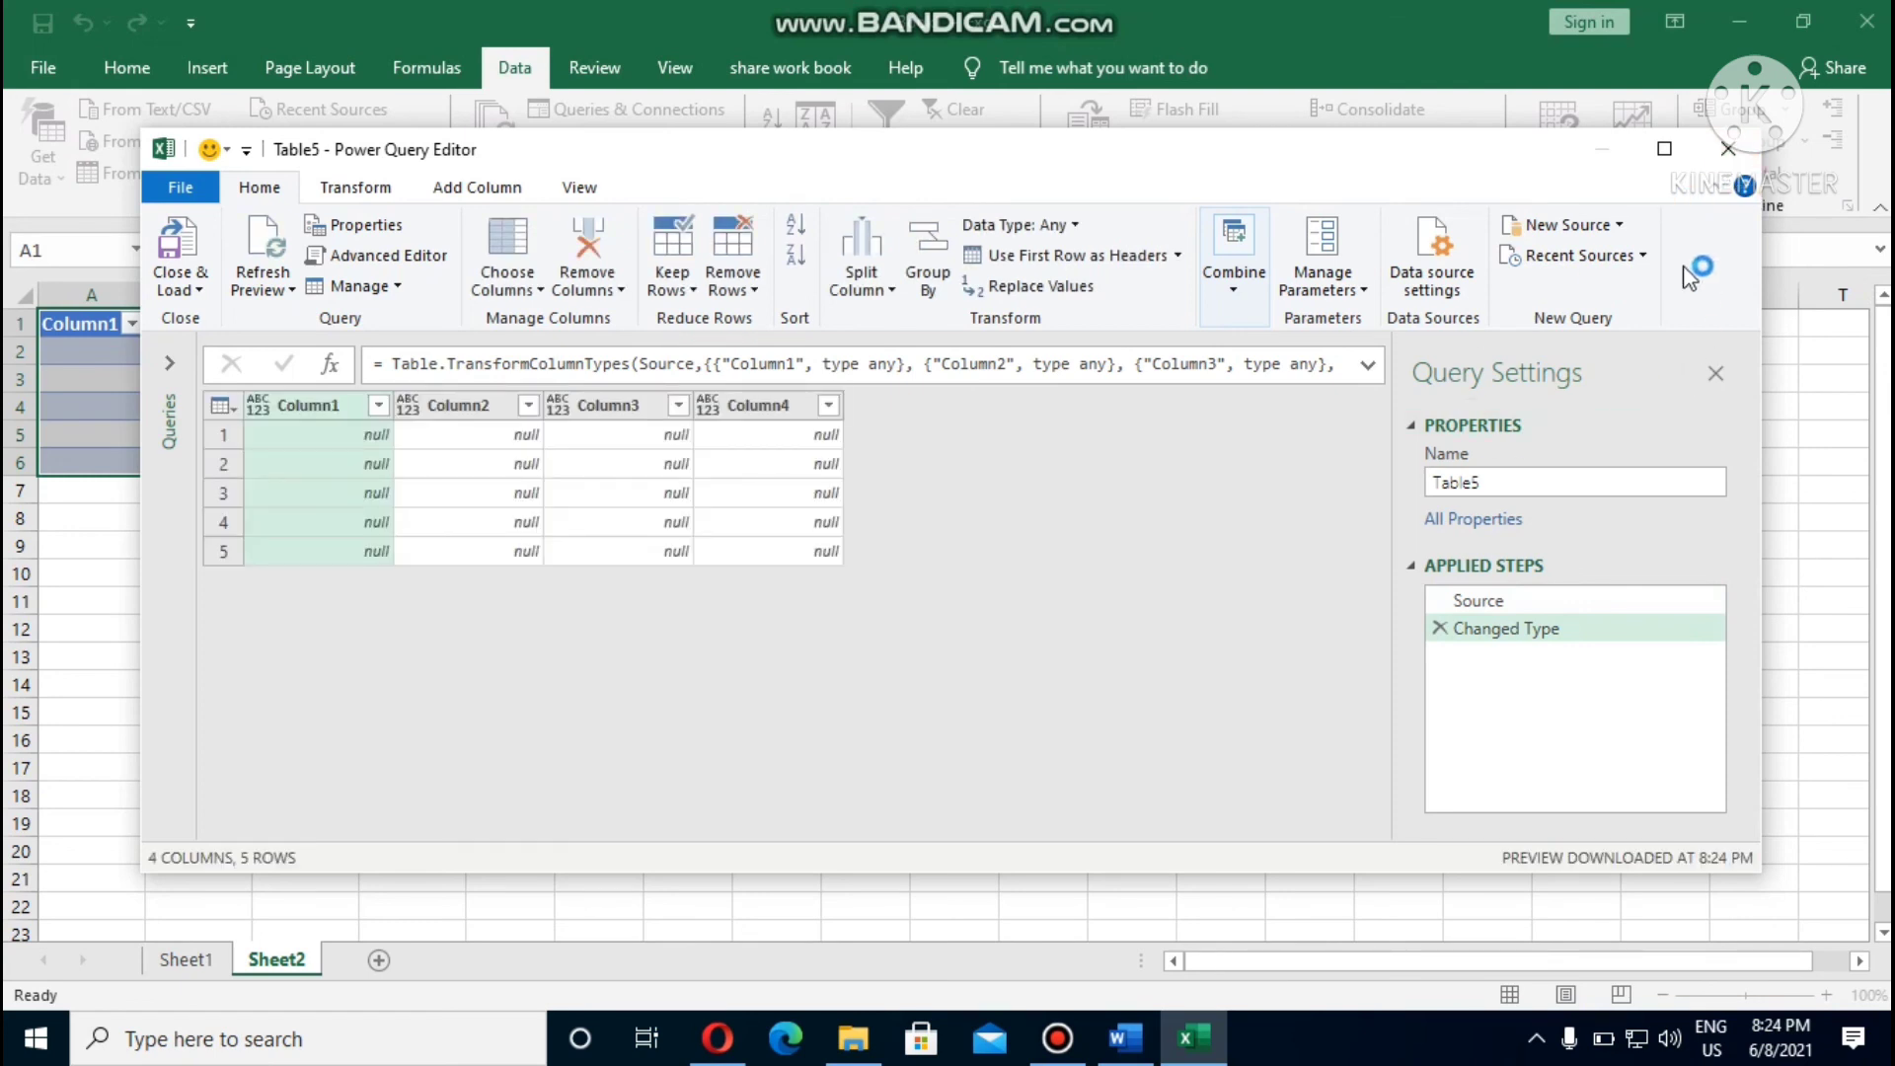
click(1730, 153)
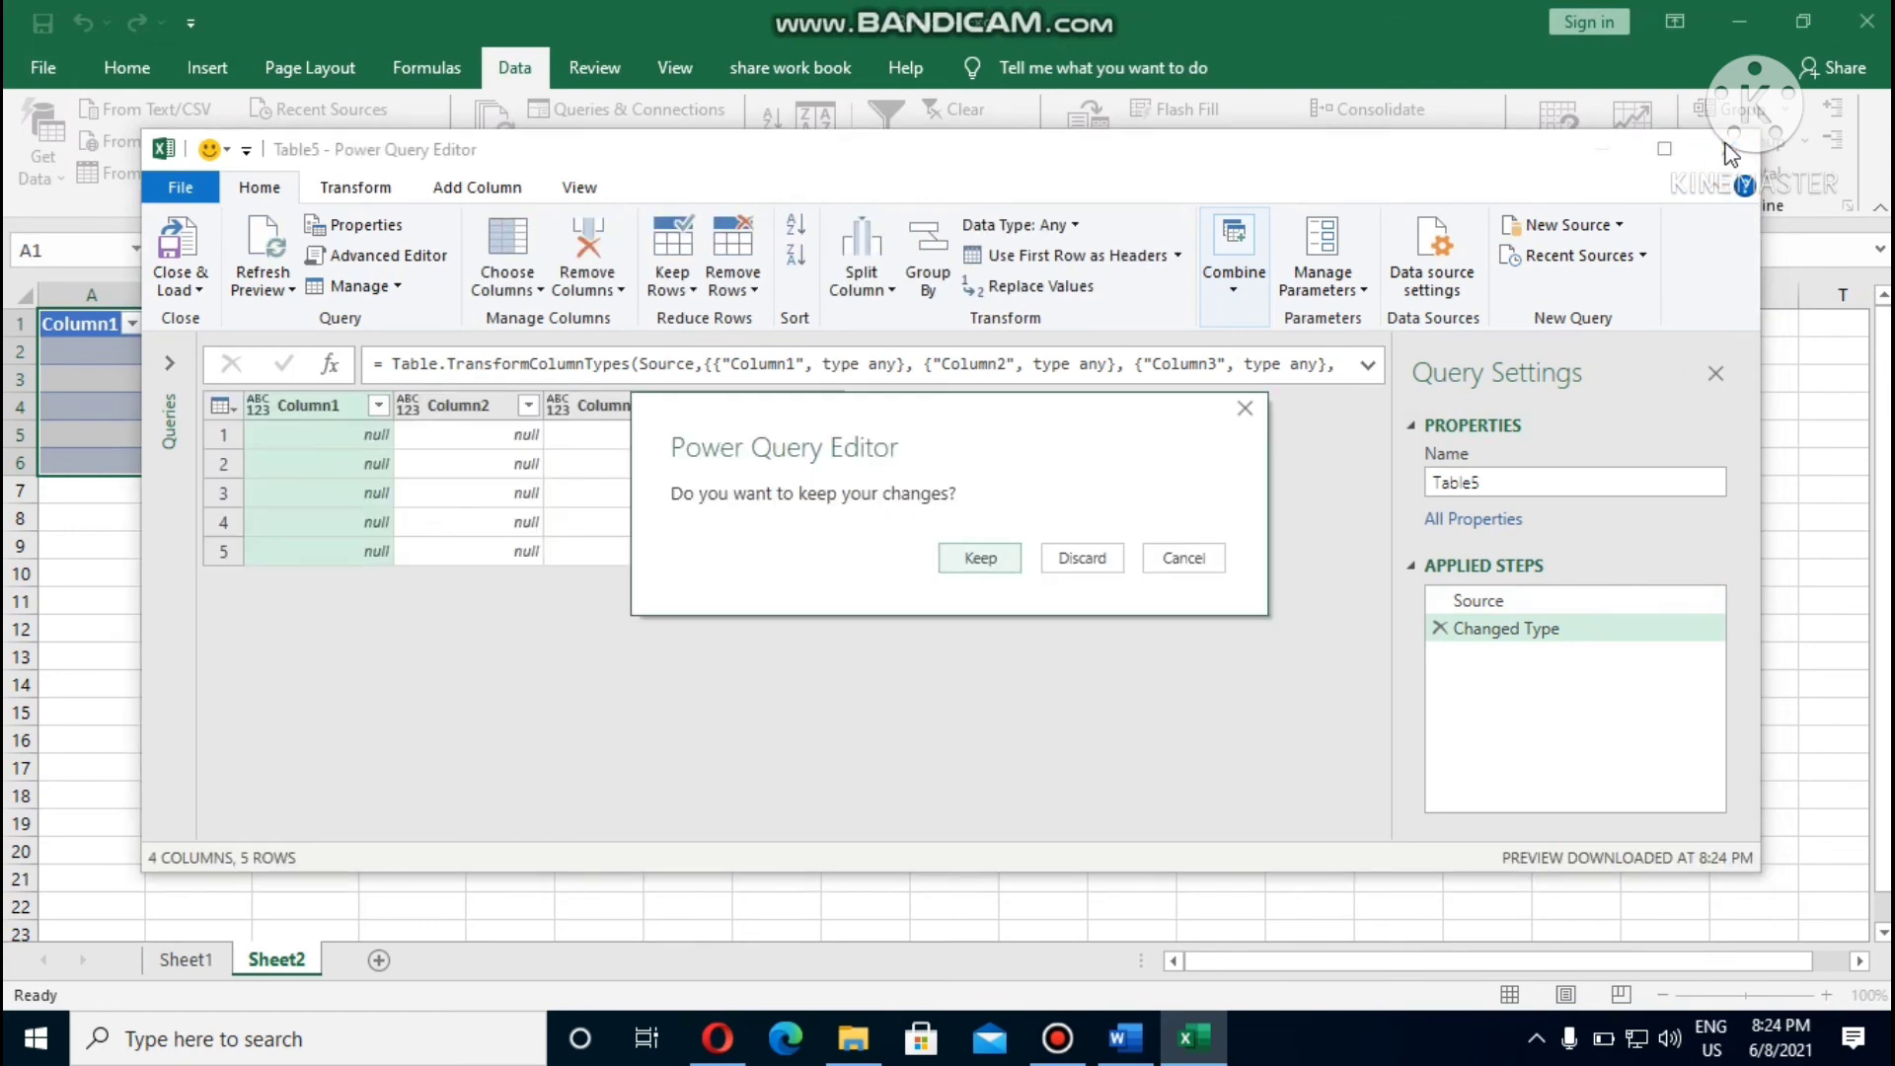
click(987, 559)
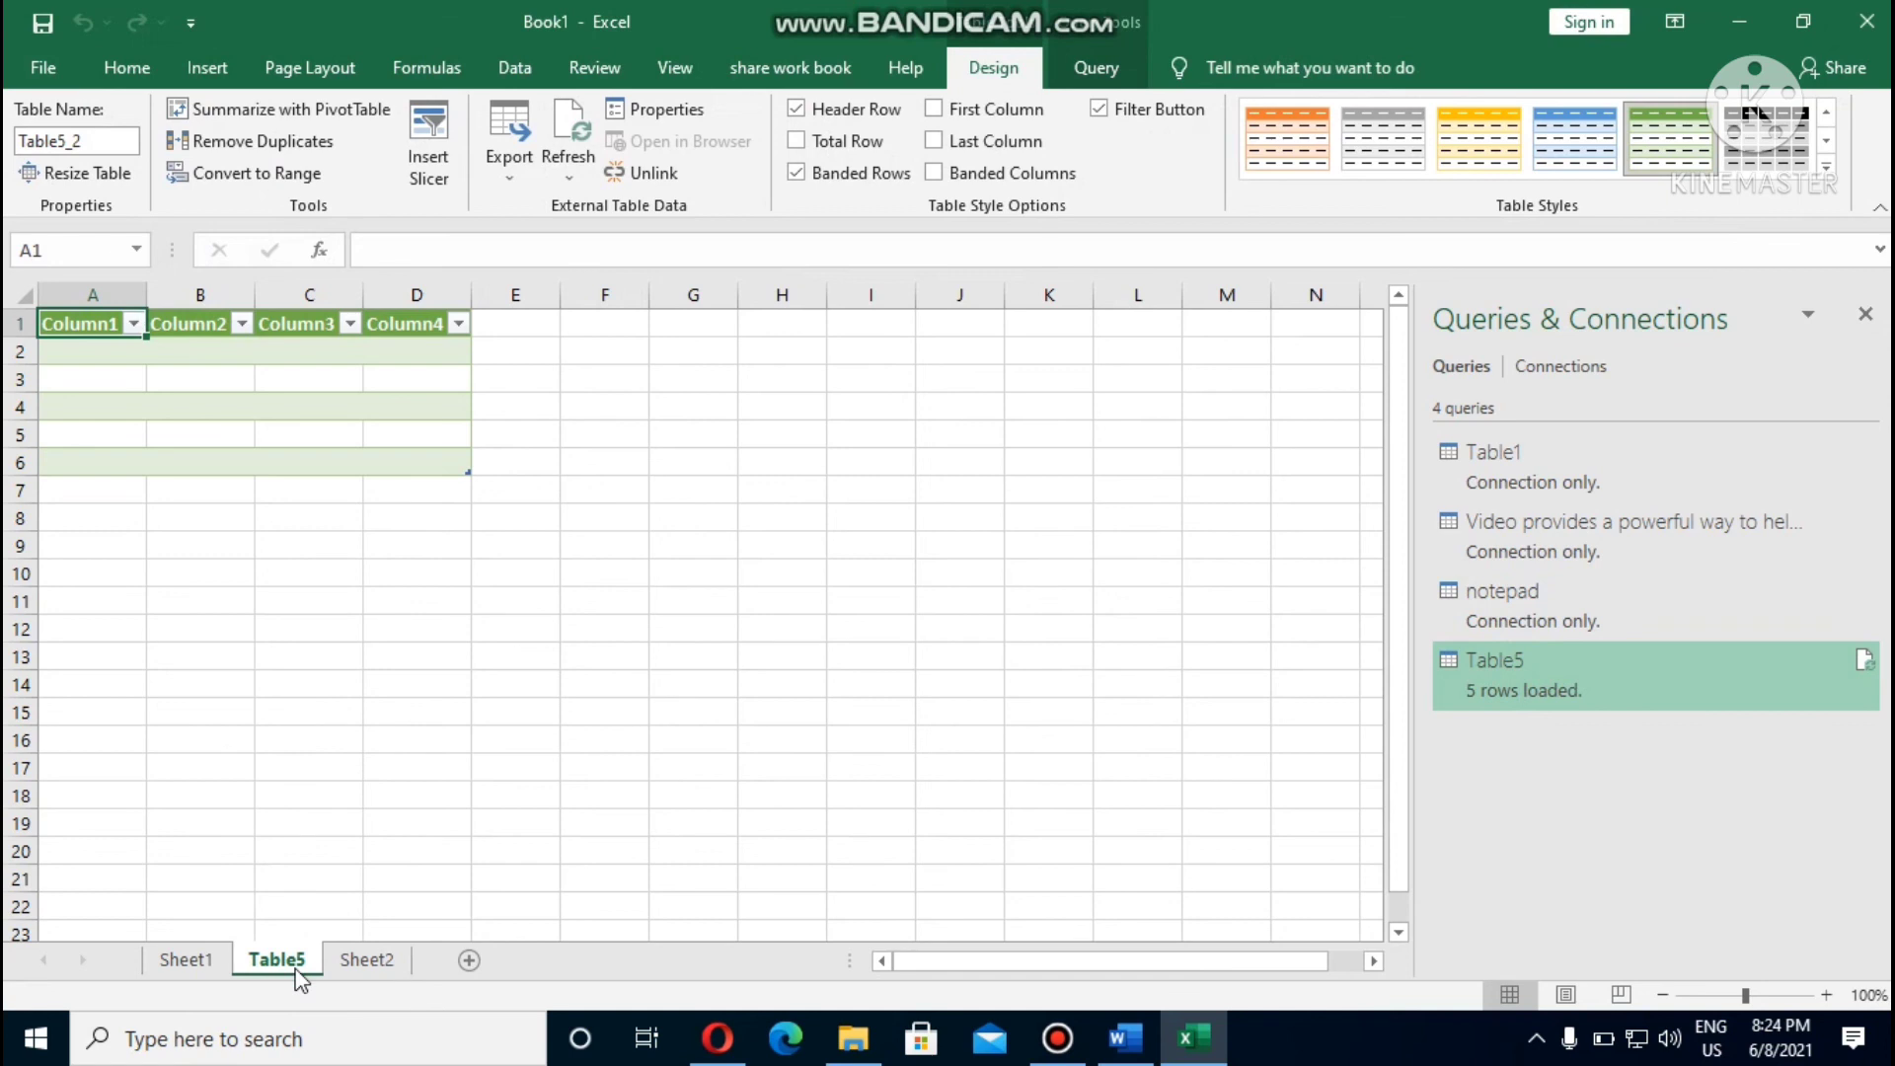
Delete the extra Table5 sheet, leaving the query as connection only.
click(366, 962)
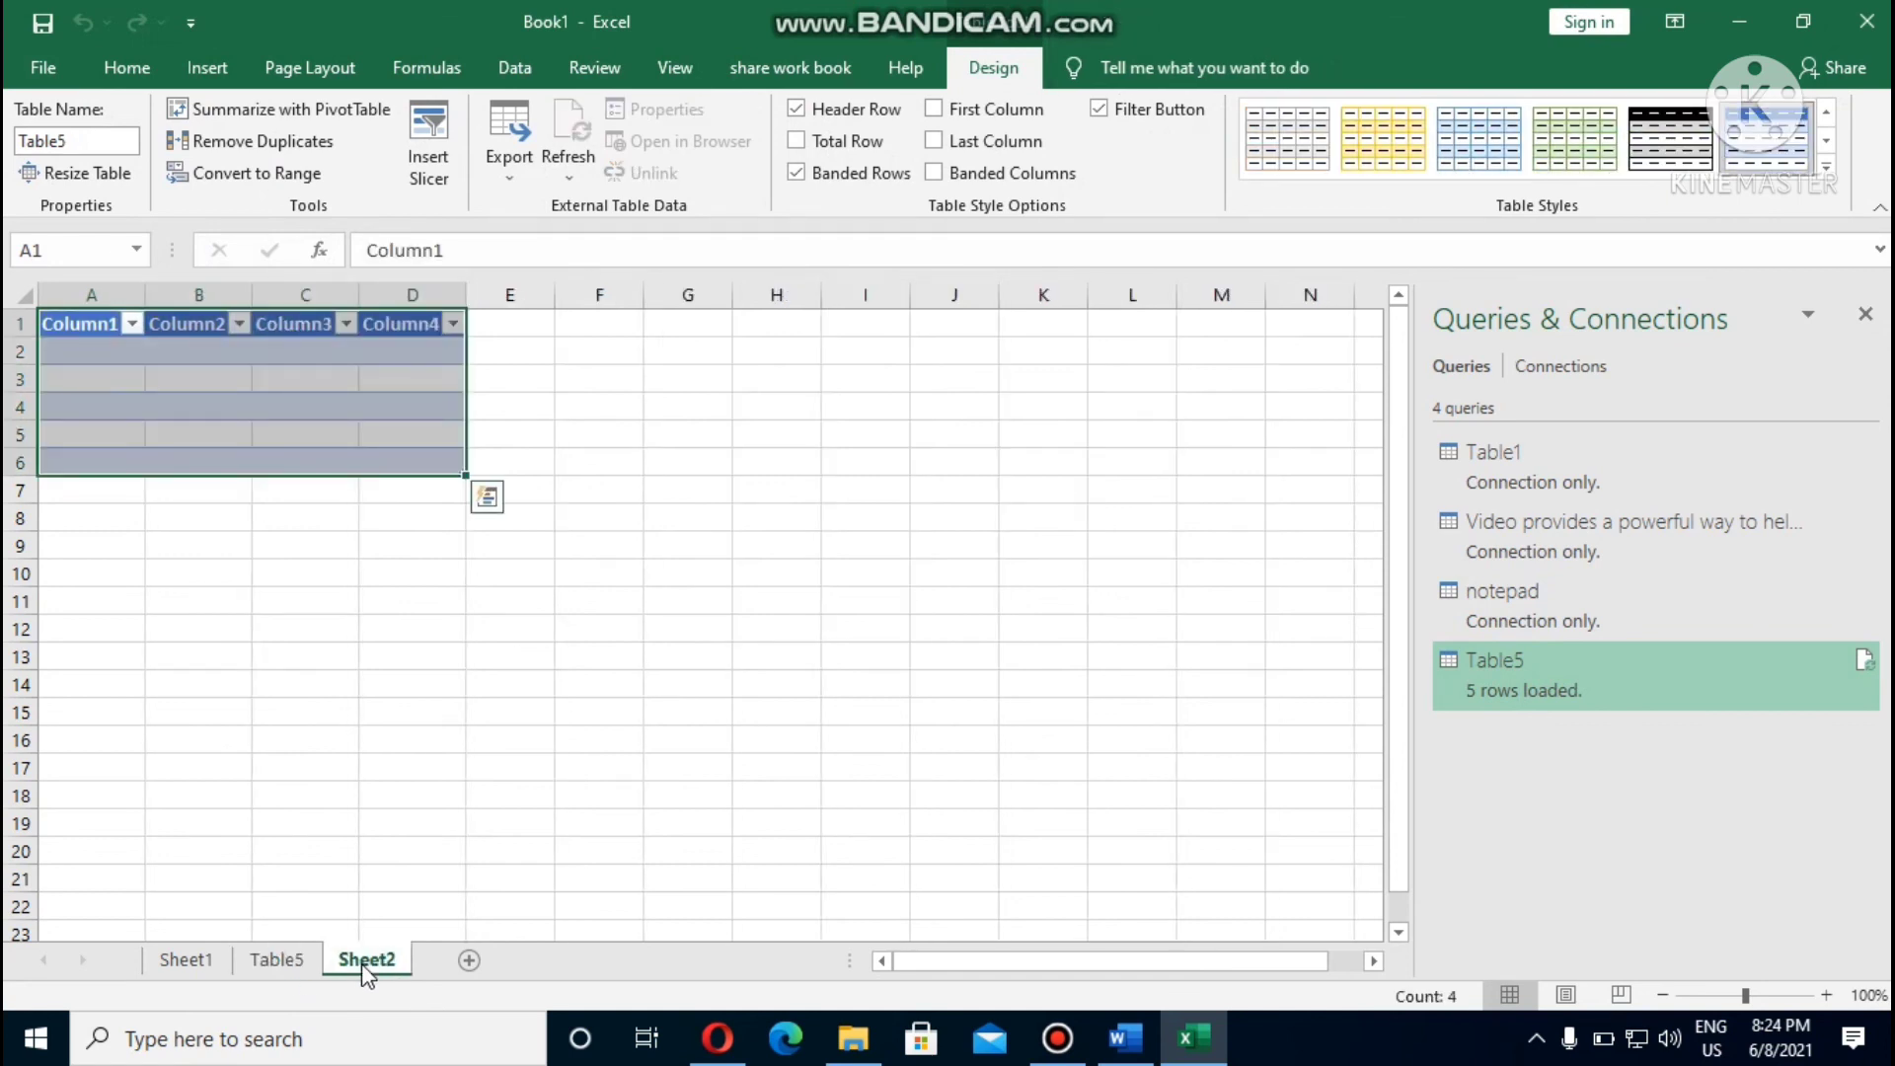
right_click(306, 966)
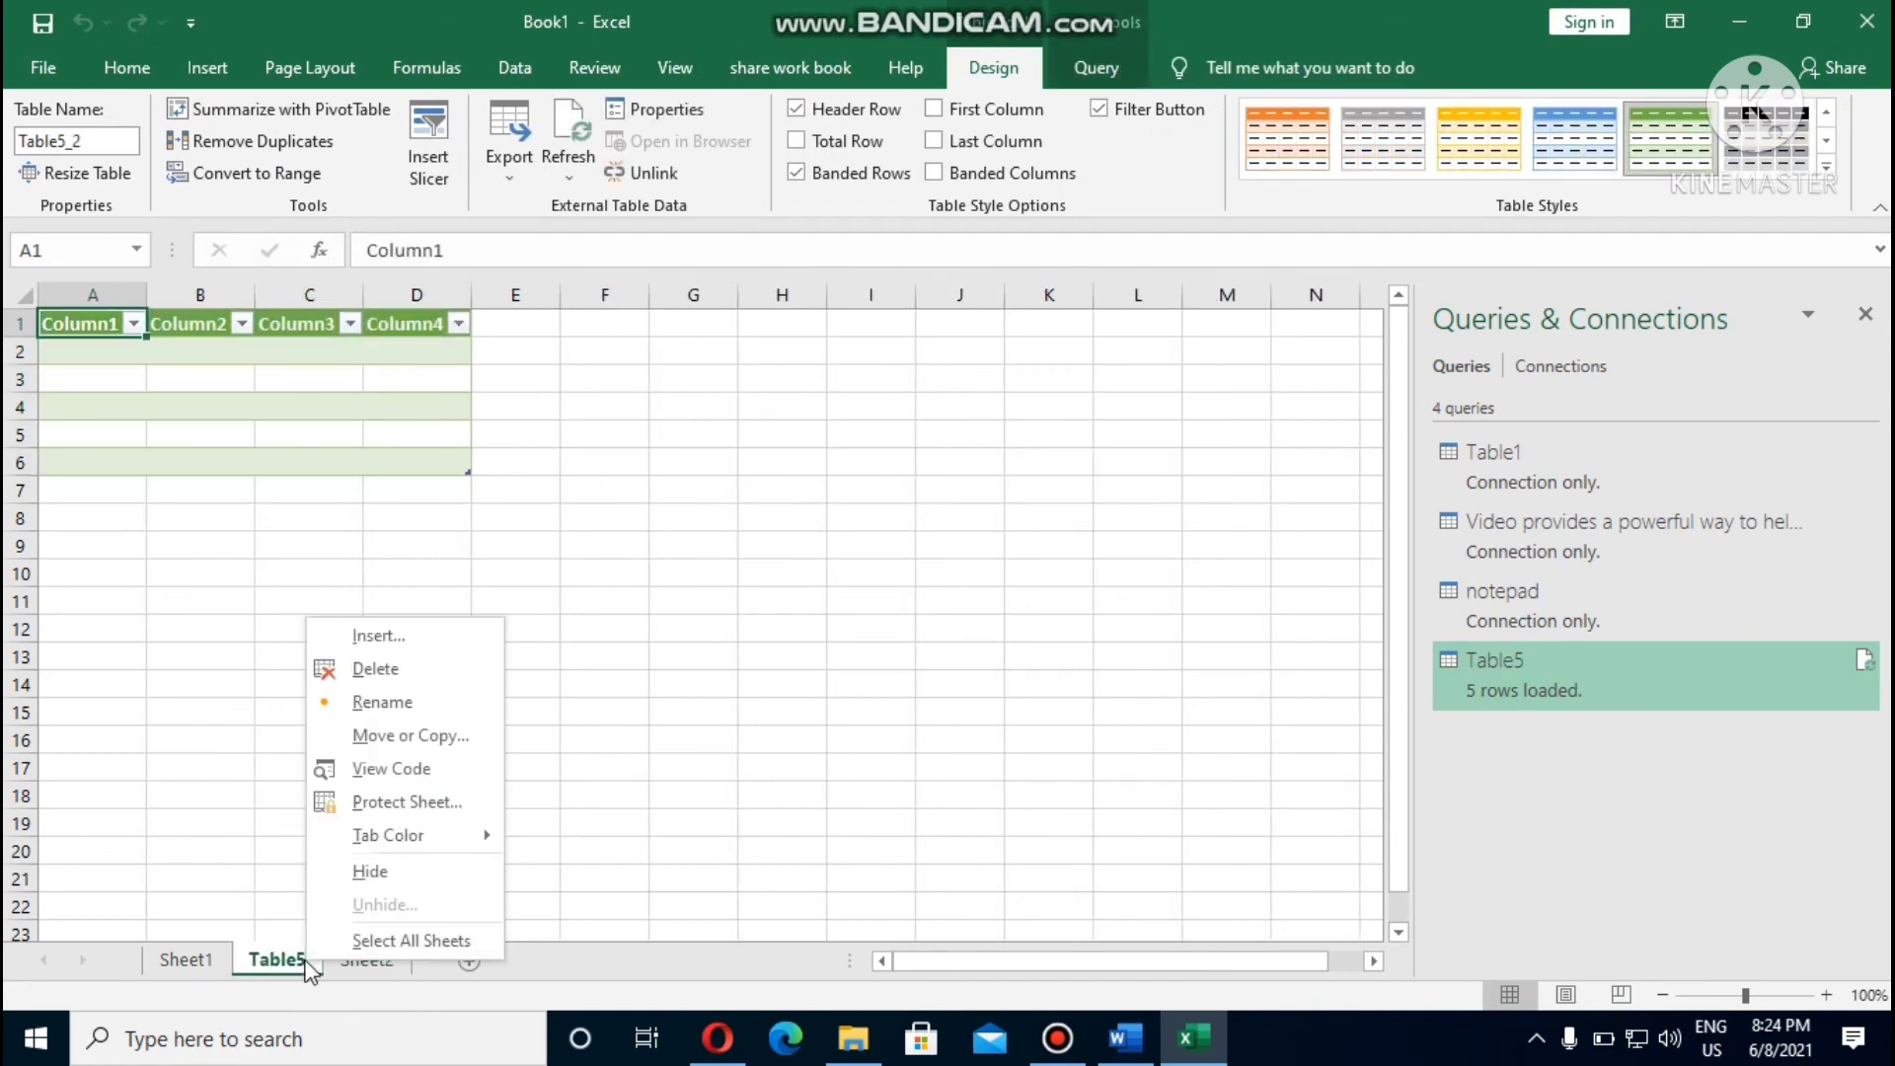
click(423, 659)
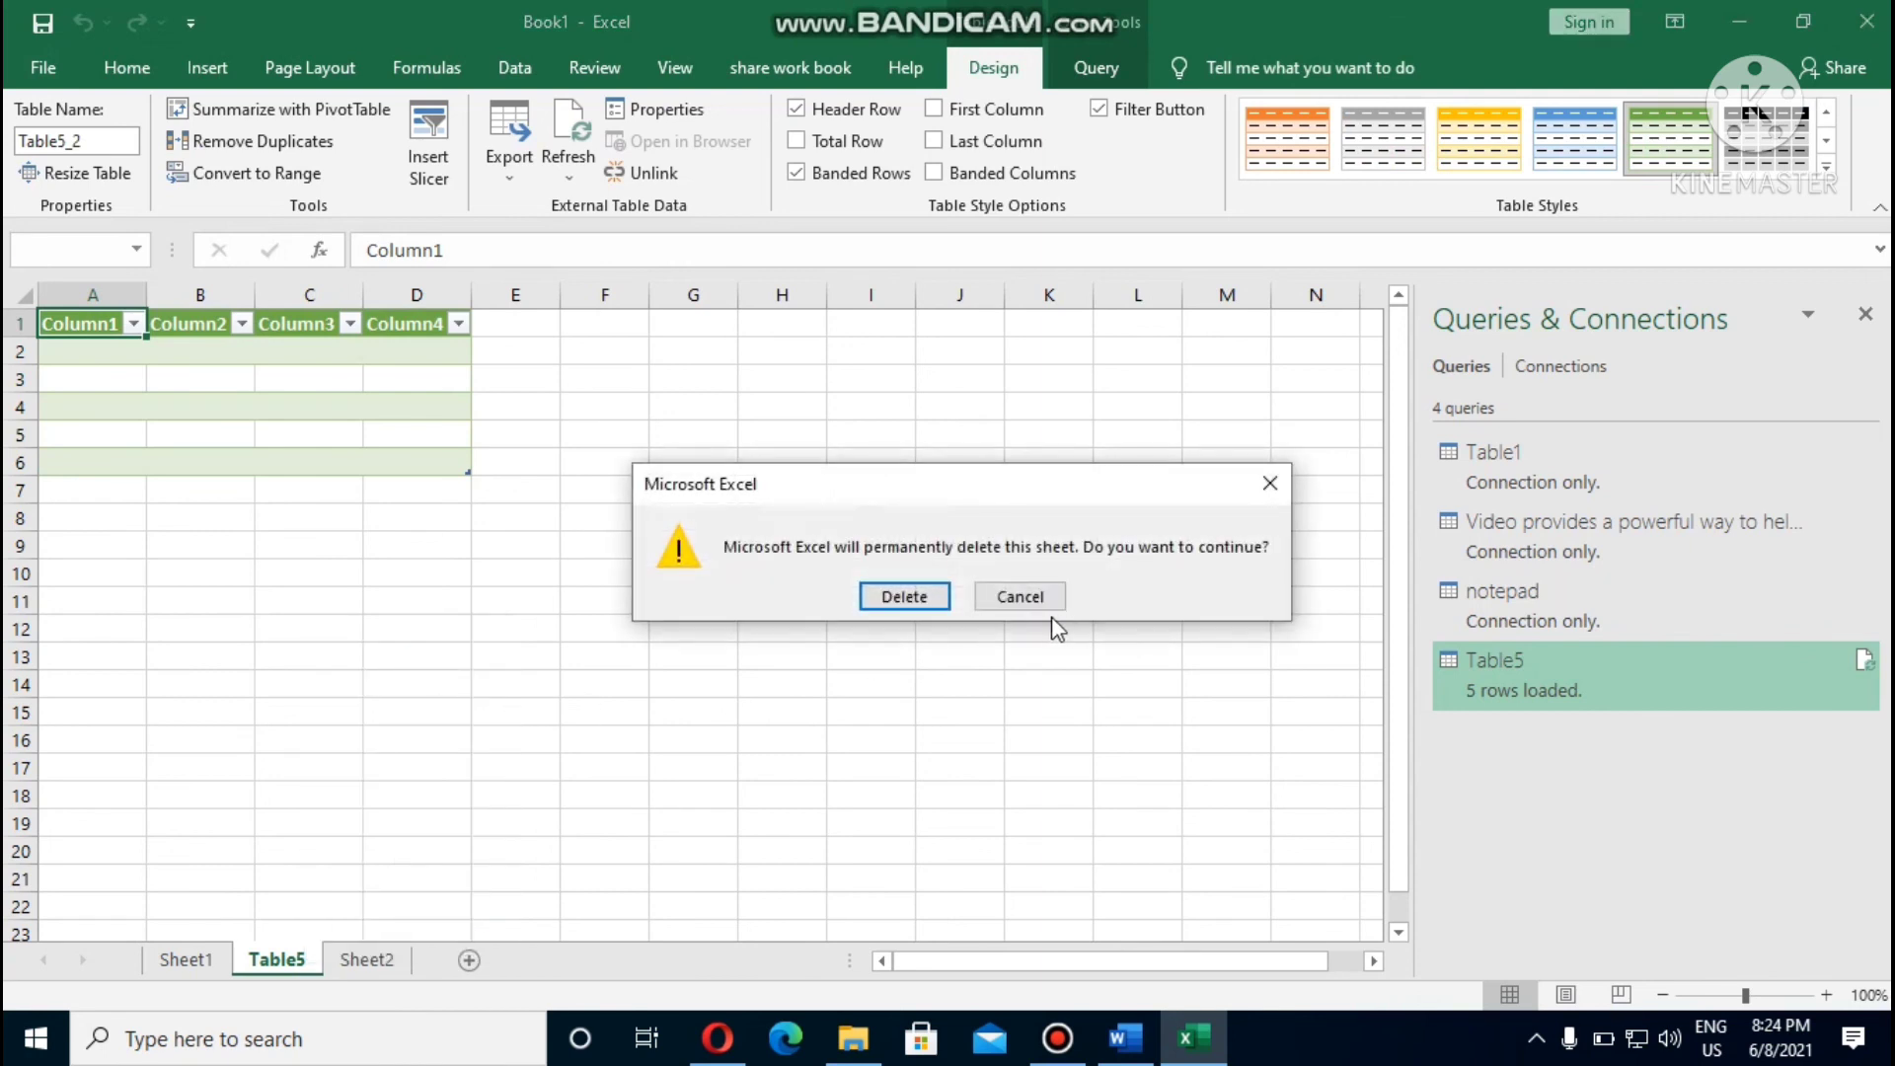
click(904, 597)
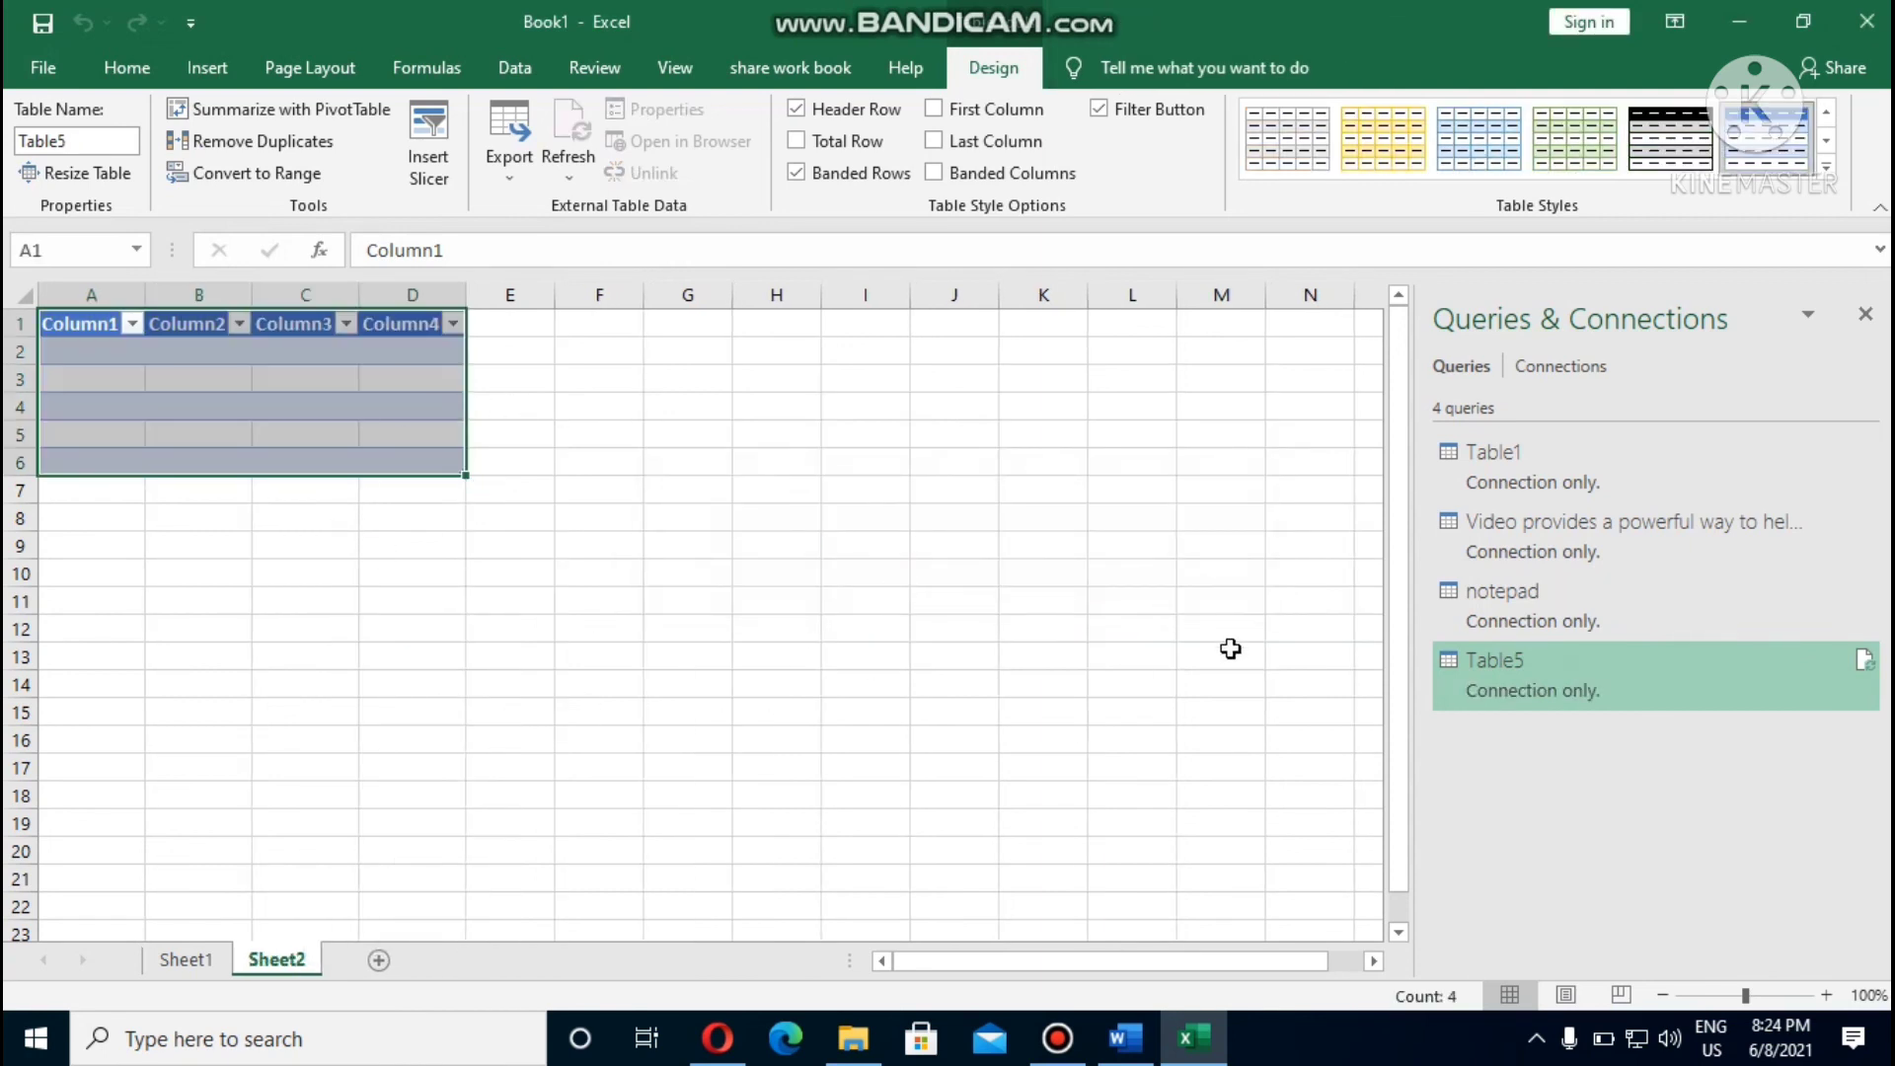